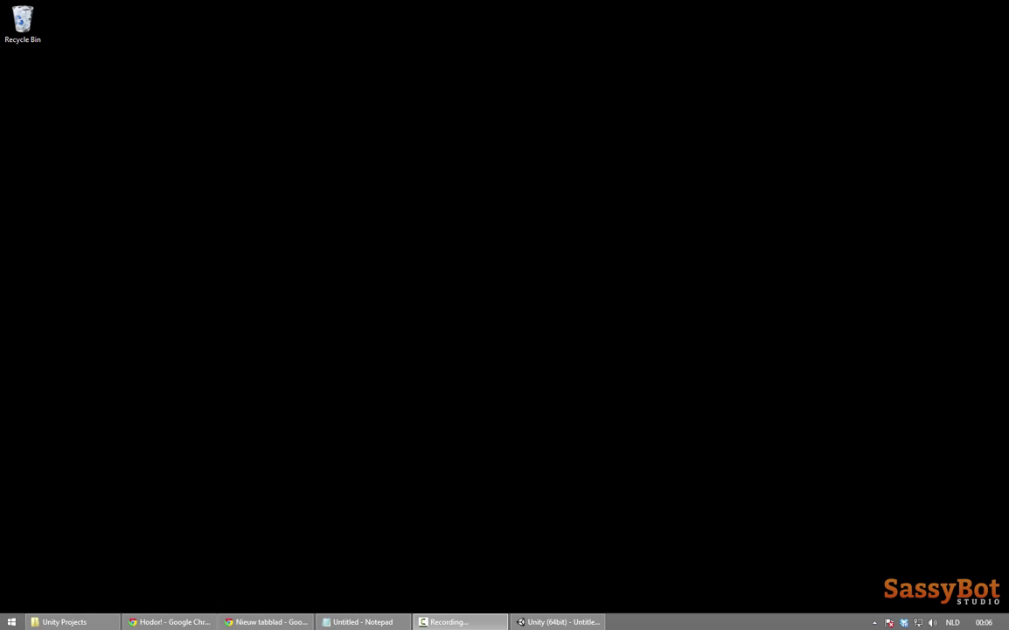
# - Switch to the browser, search for "cgtextures" and open the CG Textures website from the results
pyautogui.click(266, 621)
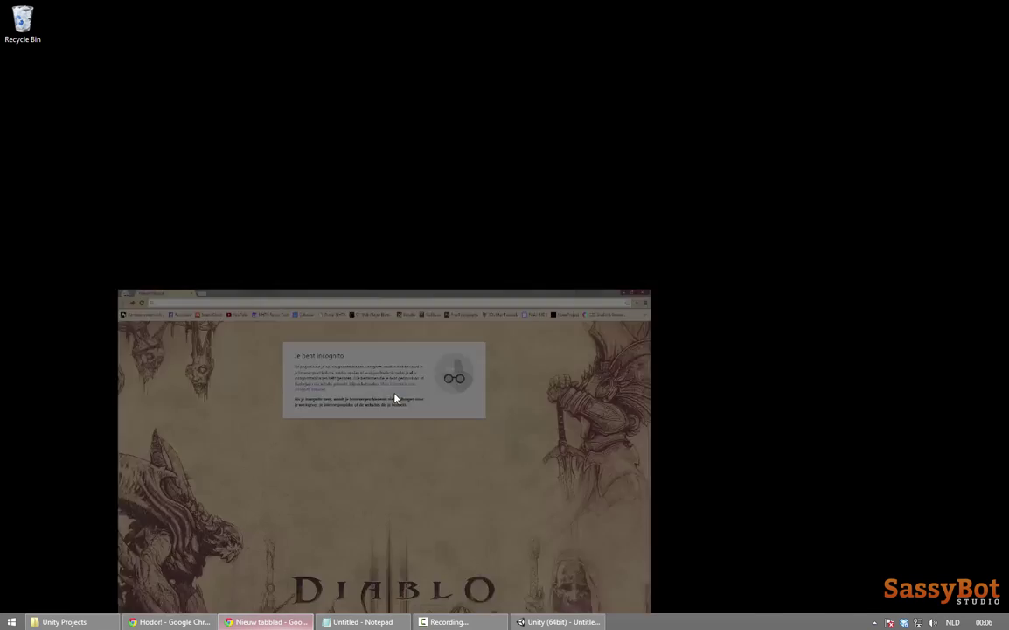
pyautogui.write('cgtextures')
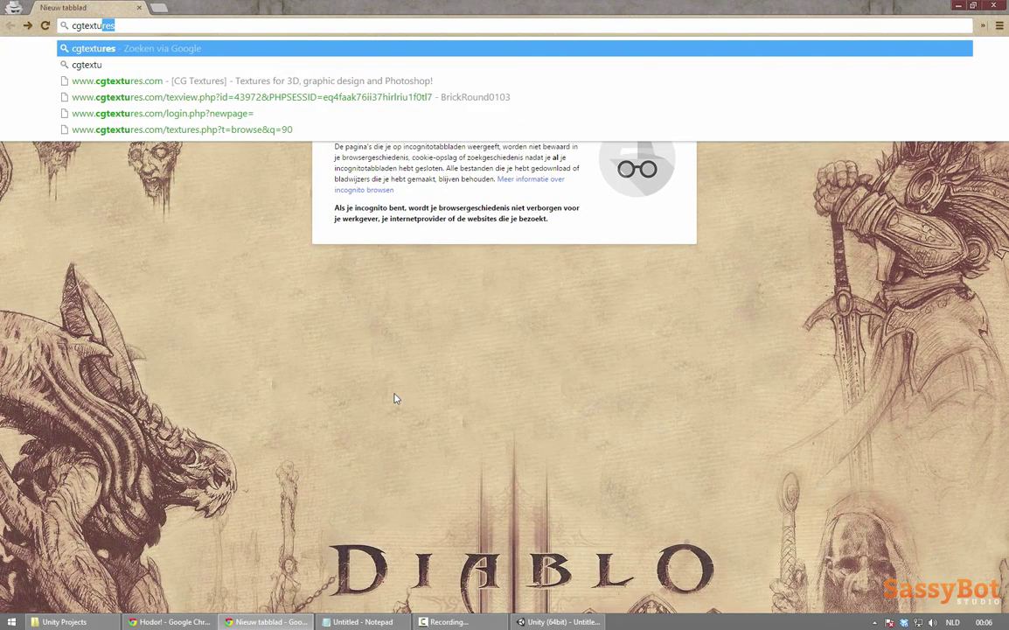
pyautogui.press('Return')
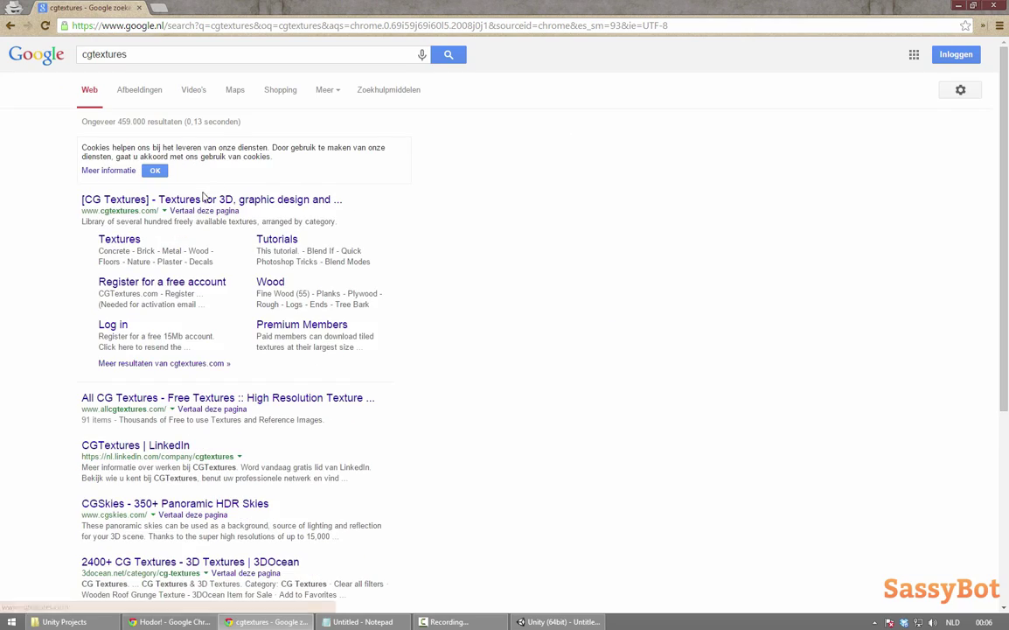
pyautogui.click(209, 199)
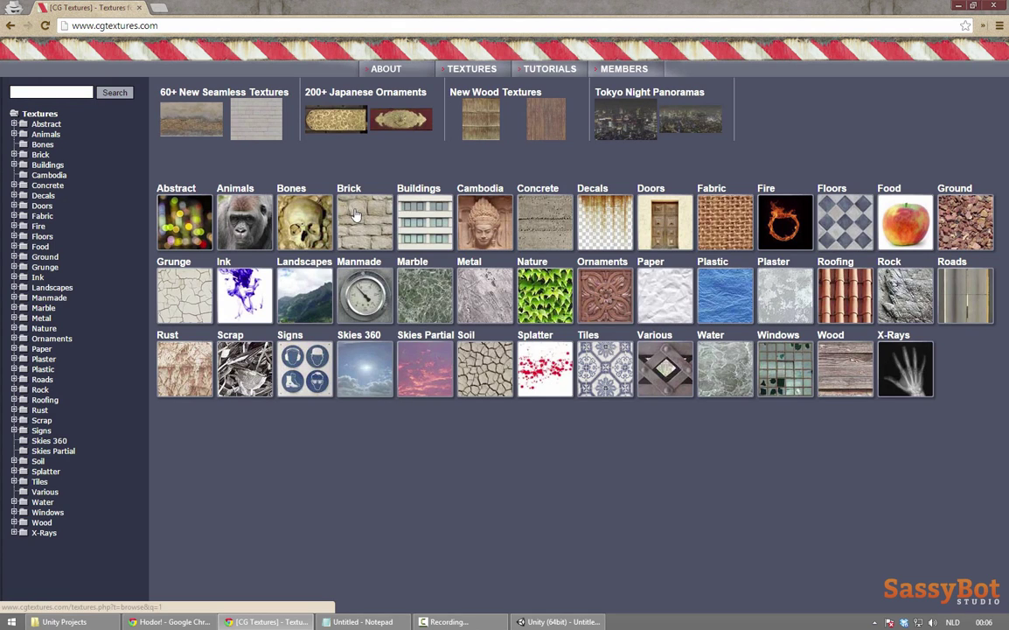
# - Browse the Brick category's Rounded textures and open the BrickRound0103 texture page
pyautogui.click(325, 194)
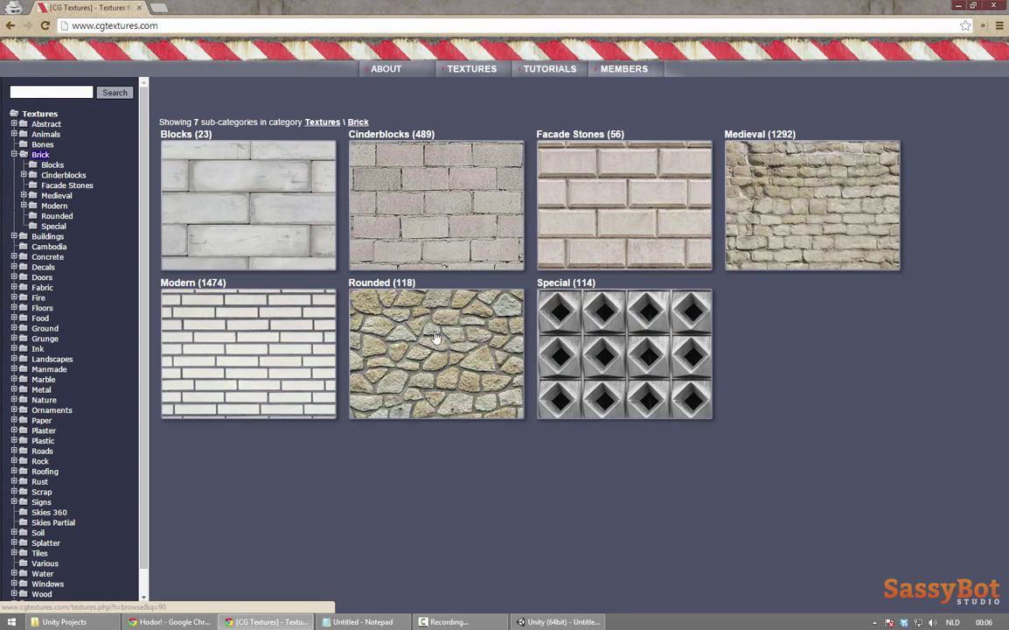
pyautogui.click(435, 336)
pyautogui.click(418, 219)
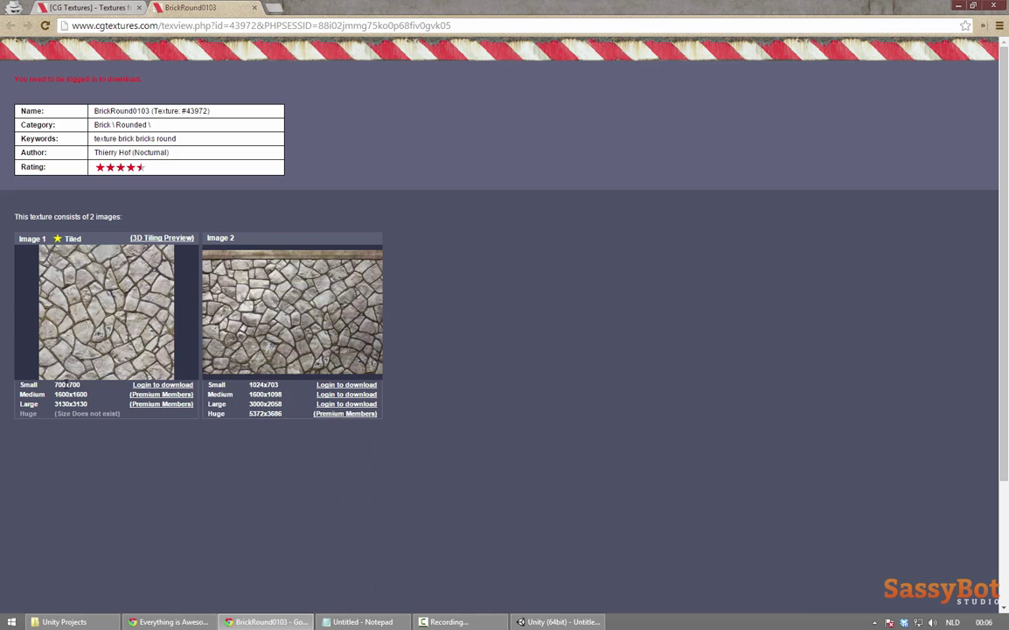
# - Log in and save the small 700x700 tiled version of BrickRound0103 as BrickRound0103_2_S (1).jpg in Textures & Art Assets
pyautogui.click(138, 385)
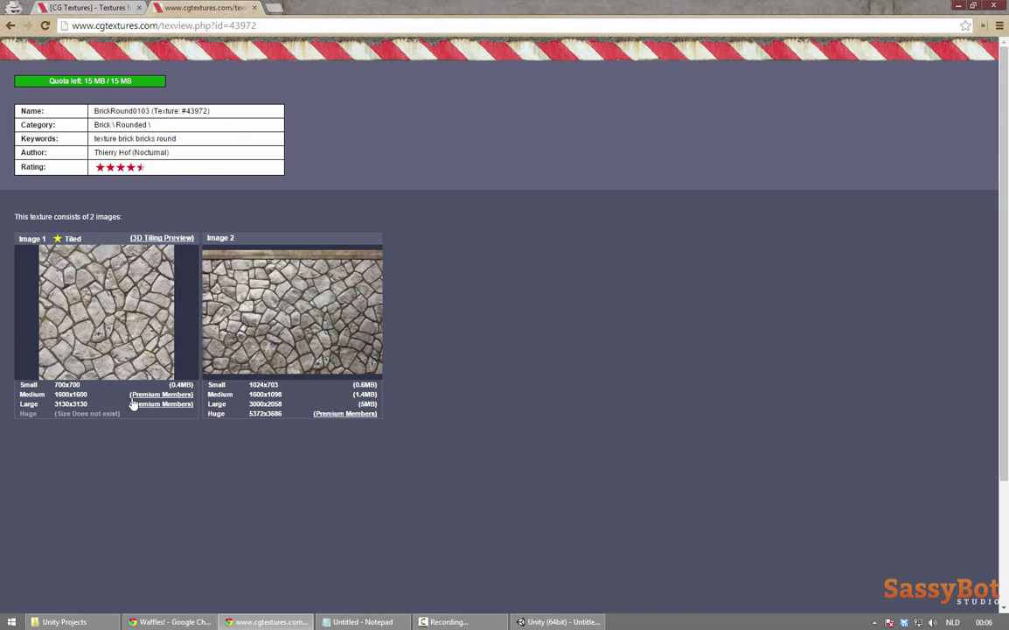
pyautogui.click(87, 387)
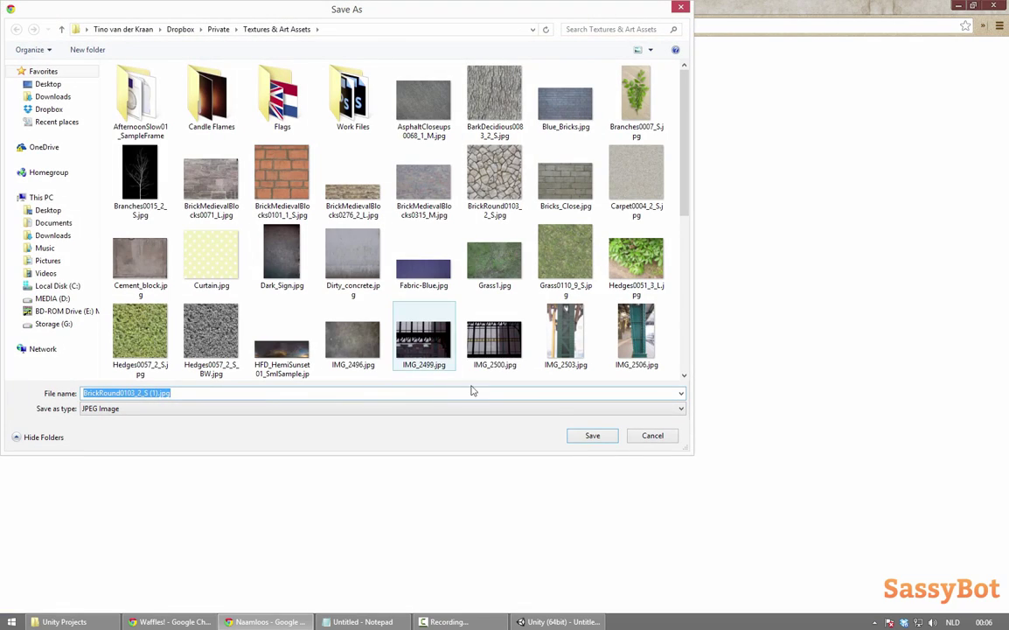
pyautogui.click(594, 437)
# - Show the downloaded brick texture in its folder and open it with Adobe Photoshop CS6
pyautogui.click(121, 599)
pyautogui.click(165, 558)
pyautogui.rightClick(640, 443)
pyautogui.moveTo(697, 404)
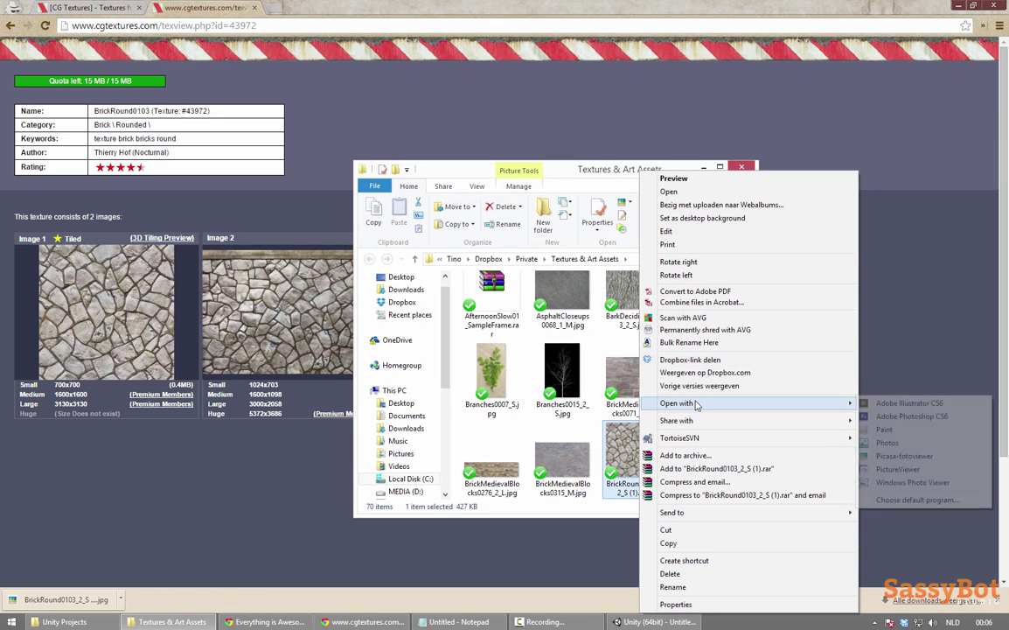
pyautogui.click(883, 416)
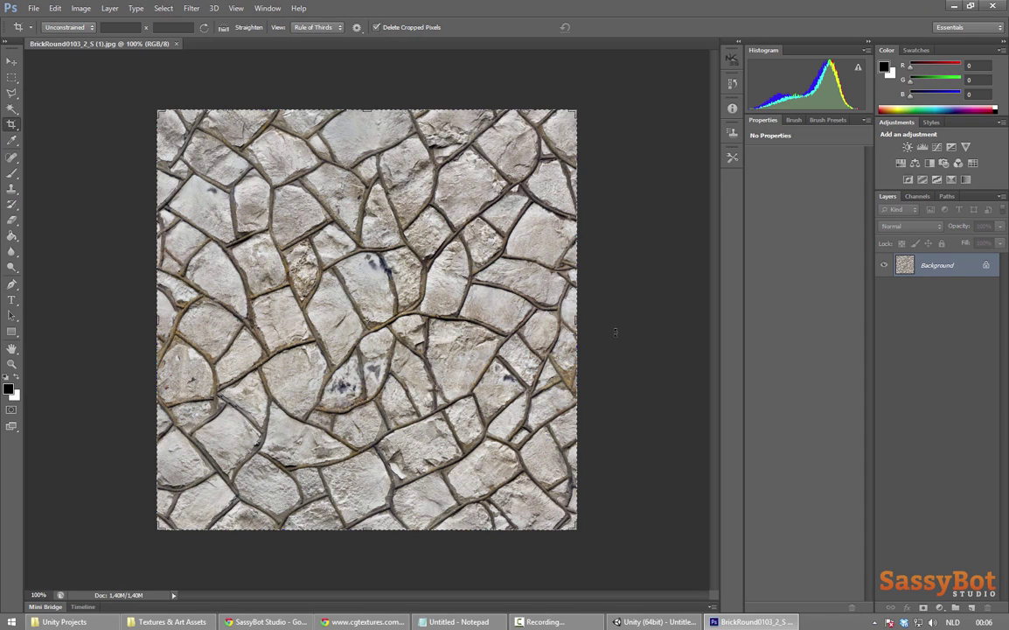
# - Search the system for "ndo2" and launch nDo2 x64
pyautogui.press('super+s')
pyautogui.write('ndo2')
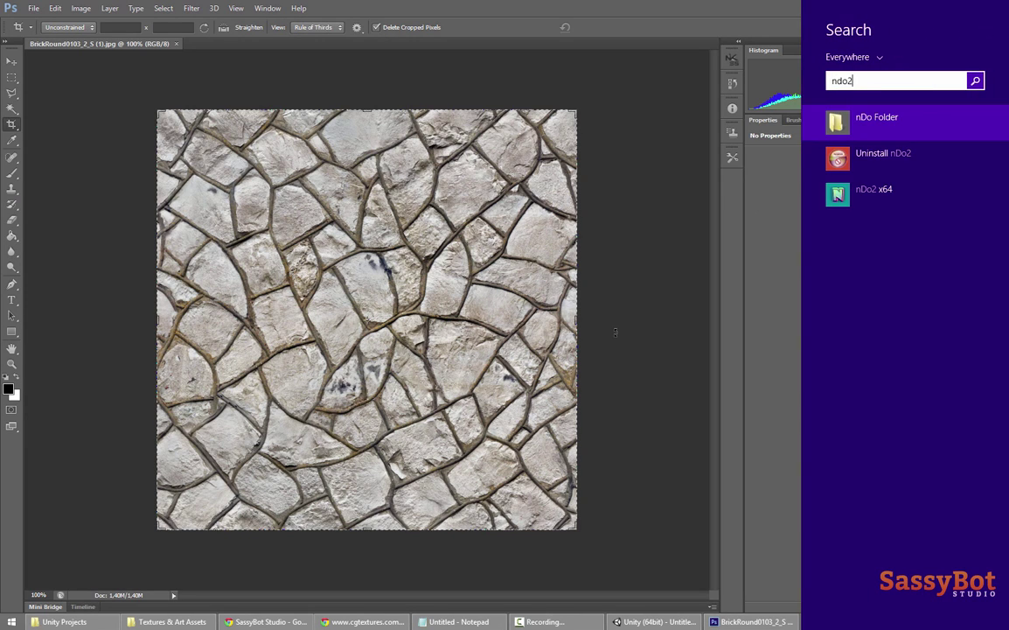
pyautogui.press('Down')
pyautogui.press('Down')
pyautogui.press('Return')
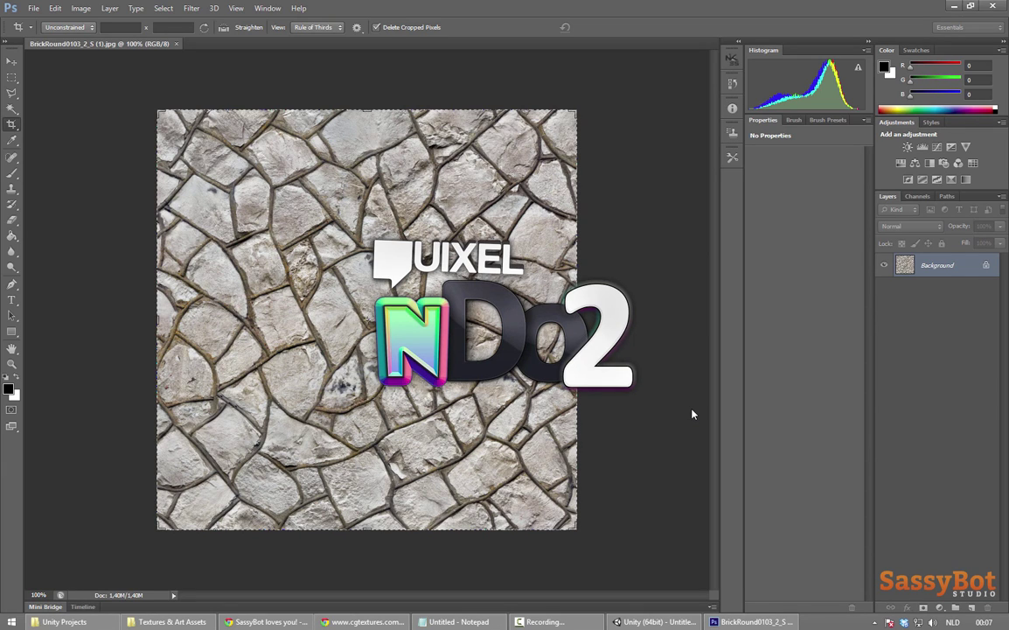
# - Move the nDo2 panel and preview sphere apart and convert the active document to a normal map with the Stone Wall preset
pyautogui.moveTo(555, 299); pyautogui.dragTo(433, 340)
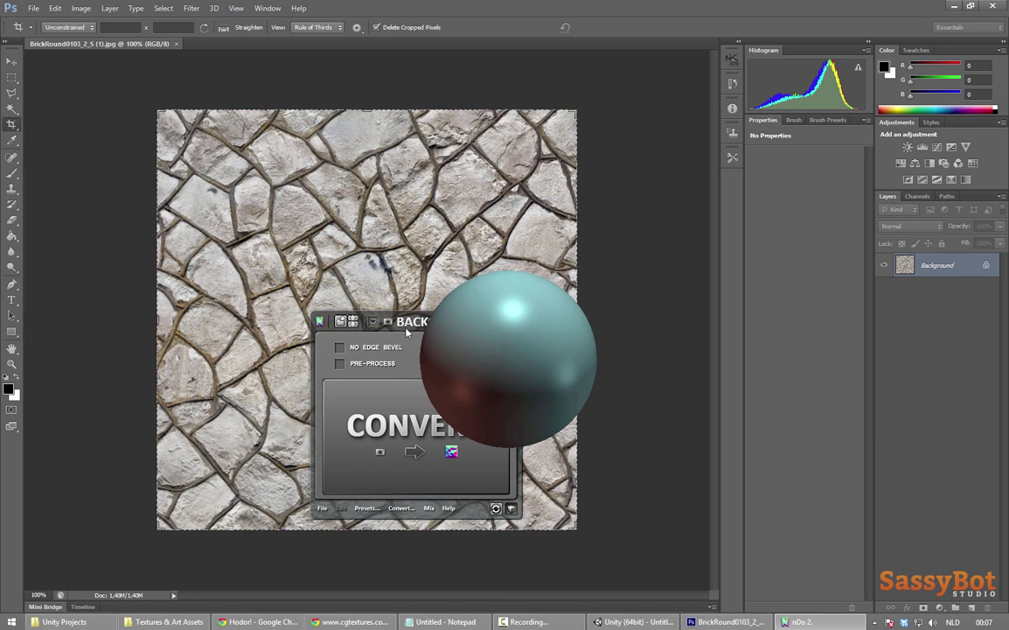
pyautogui.click(615, 306)
pyautogui.moveTo(523, 334); pyautogui.dragTo(651, 283)
pyautogui.moveTo(391, 501); pyautogui.dragTo(246, 518)
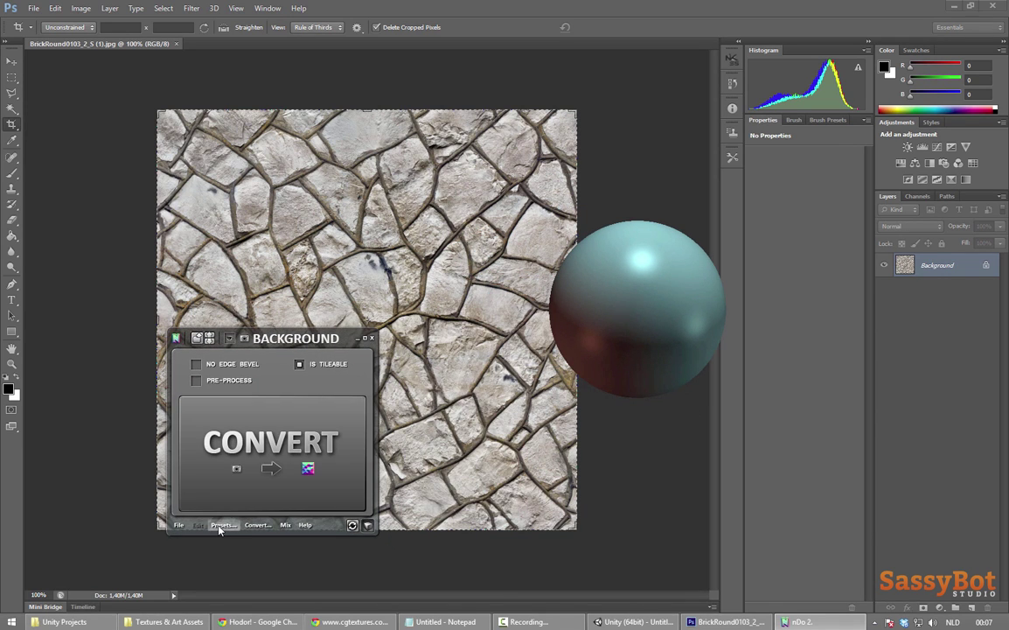
pyautogui.click(341, 437)
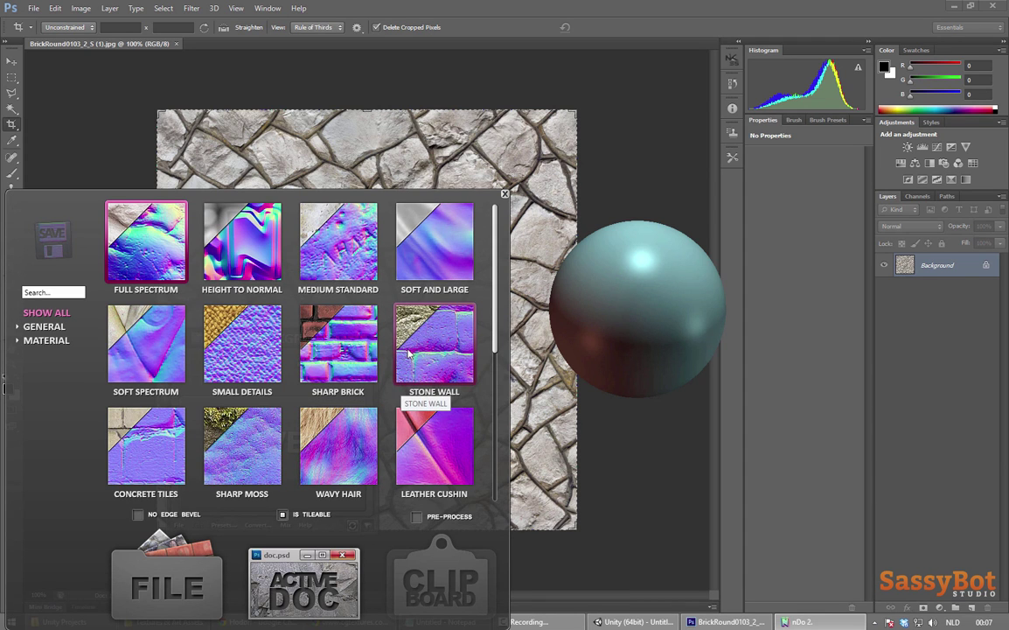
pyautogui.scroll(-5, 175, 350)
pyautogui.scroll(4, 429, 385)
pyautogui.scroll(1, 374, 371)
pyautogui.click(408, 315)
pyautogui.click(304, 584)
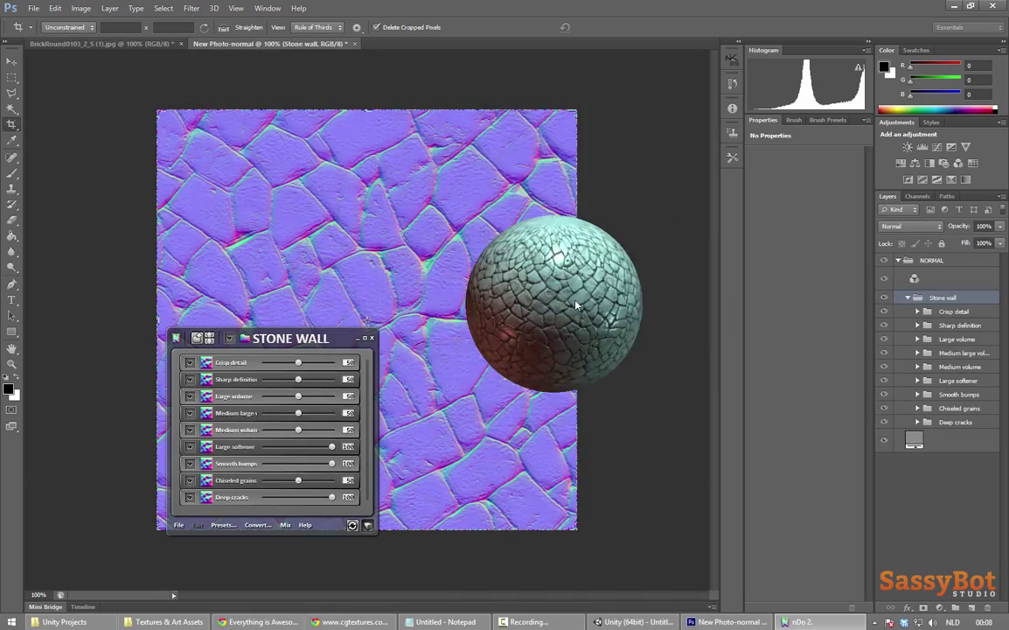
# - Set Crisp detail to 38, Sharp definition 62, Large volume 68, Medium large volume 92, Medium volume 70, Large softener 32 and Chiseled grains 96
pyautogui.moveTo(569, 343); pyautogui.dragTo(539, 261)
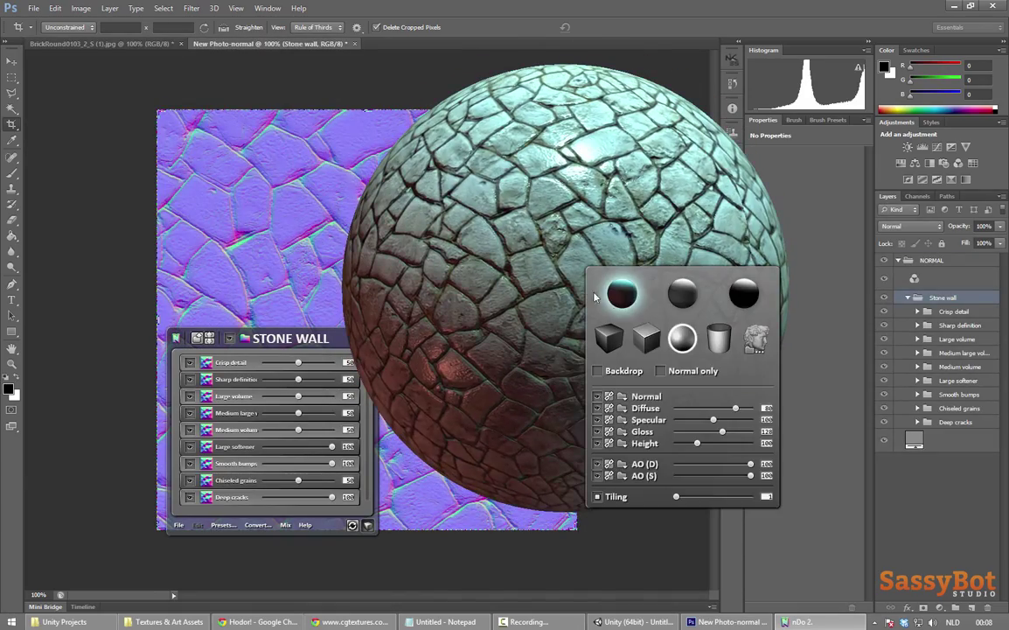
pyautogui.moveTo(542, 299); pyautogui.dragTo(689, 237)
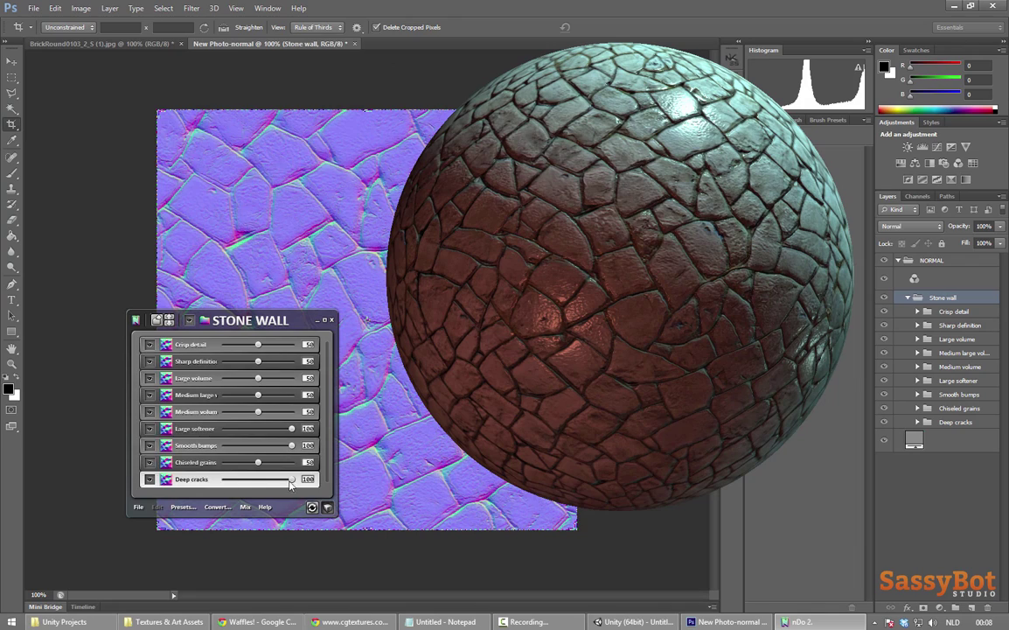
pyautogui.moveTo(291, 428); pyautogui.dragTo(241, 430)
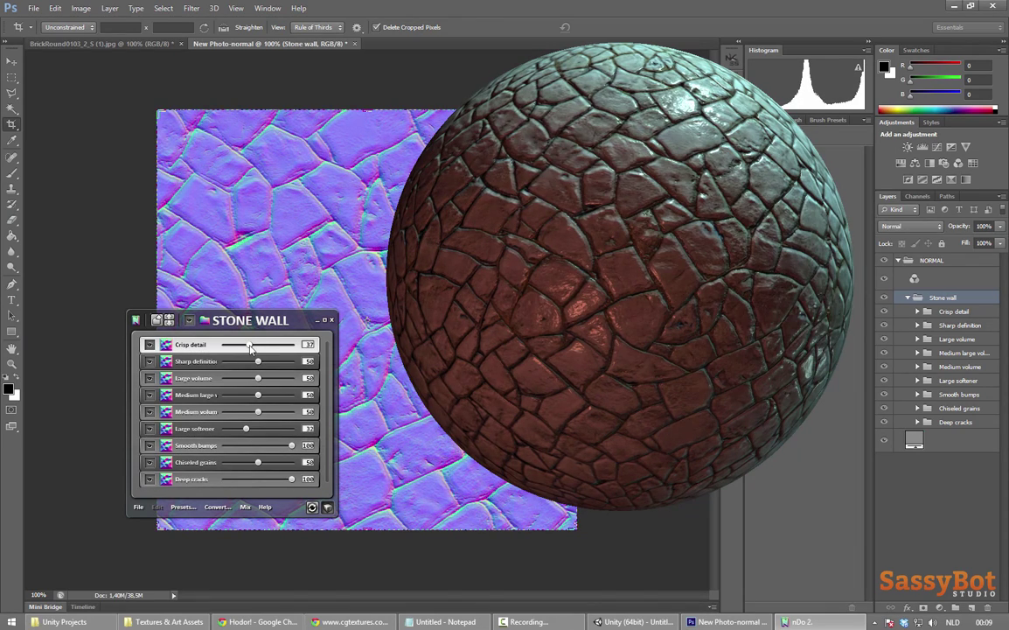
pyautogui.moveTo(258, 378)
pyautogui.mouseDown()
pyautogui.moveTo(279, 378)
pyautogui.moveTo(259, 362)
pyautogui.moveTo(282, 367)
pyautogui.moveTo(265, 361)
pyautogui.mouseUp()
pyautogui.moveTo(279, 379)
pyautogui.mouseDown()
pyautogui.moveTo(241, 381)
pyautogui.moveTo(270, 381)
pyautogui.mouseUp()
pyautogui.moveTo(259, 395); pyautogui.dragTo(369, 434)
pyautogui.moveTo(258, 462); pyautogui.dragTo(227, 481)
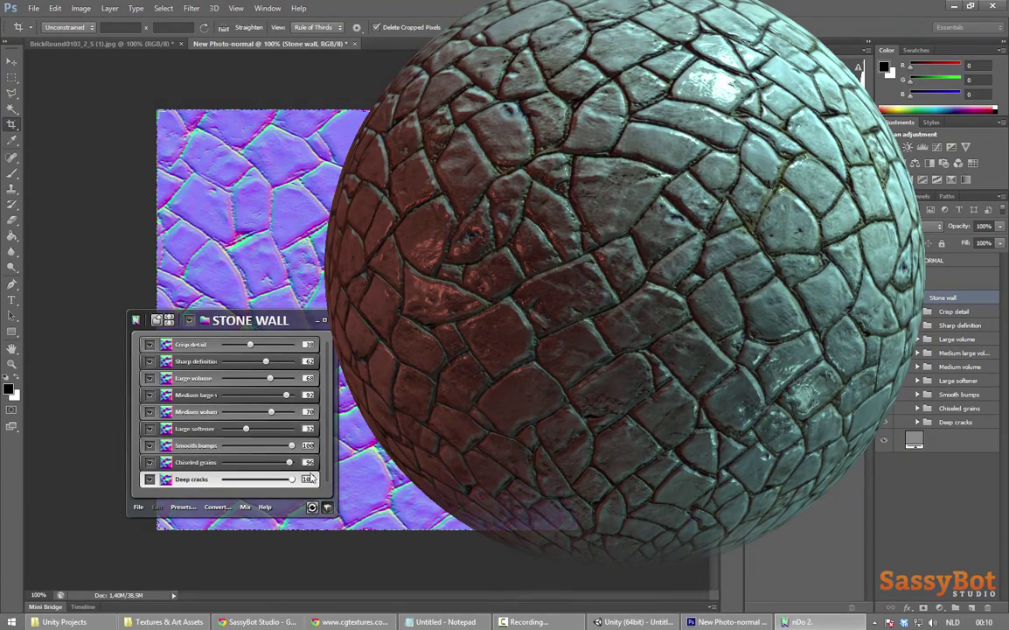
# - Switch the preview sphere's Diffuse map off and back on to compare the shading
pyautogui.rightClick(576, 261)
pyautogui.click(600, 406)
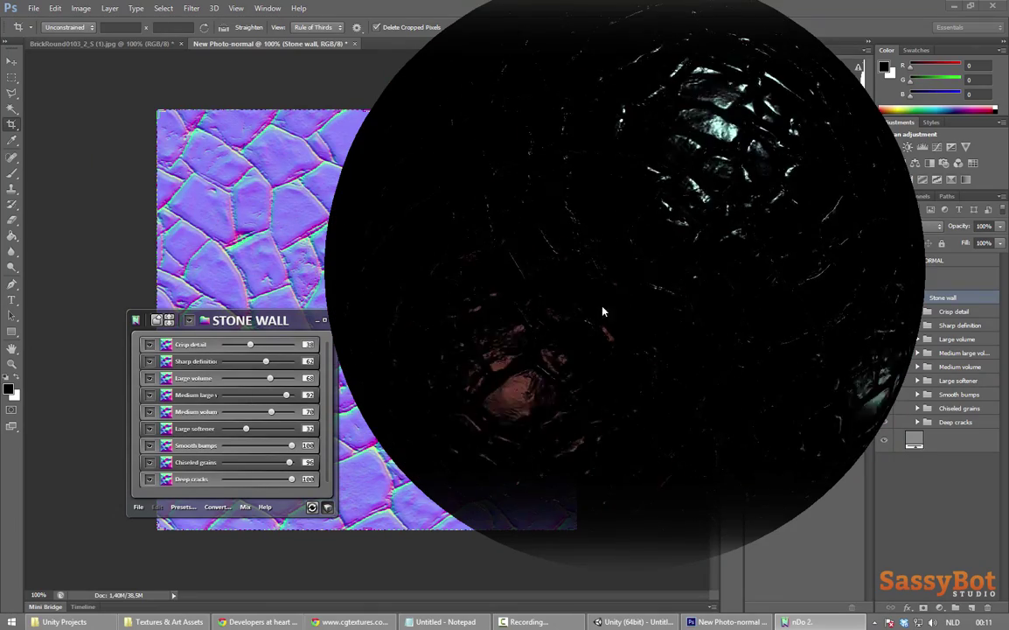
pyautogui.rightClick(591, 266)
pyautogui.click(612, 406)
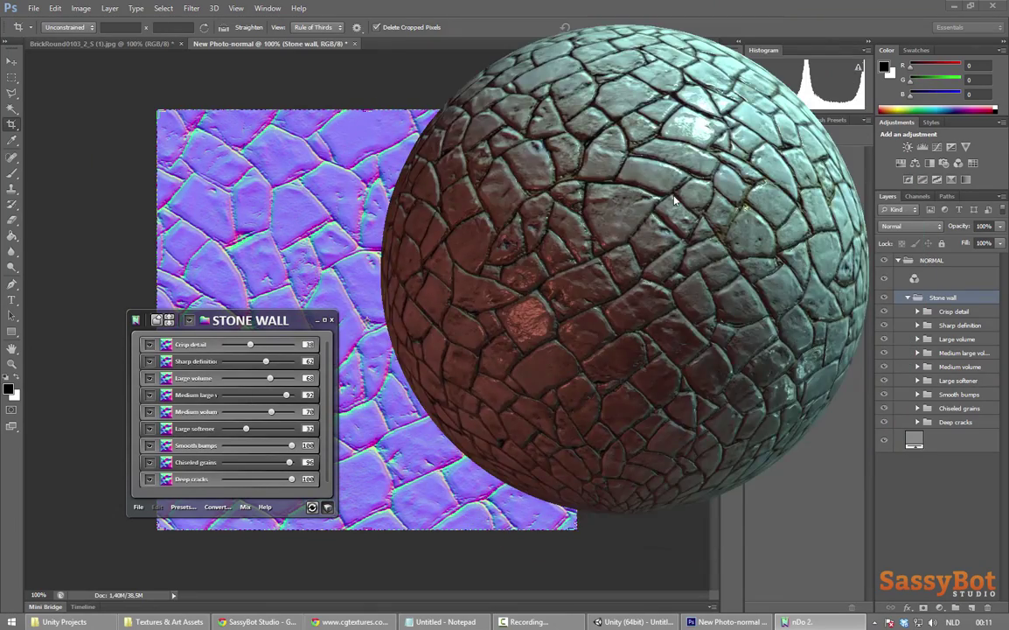
pyautogui.scroll(-5, 674, 200)
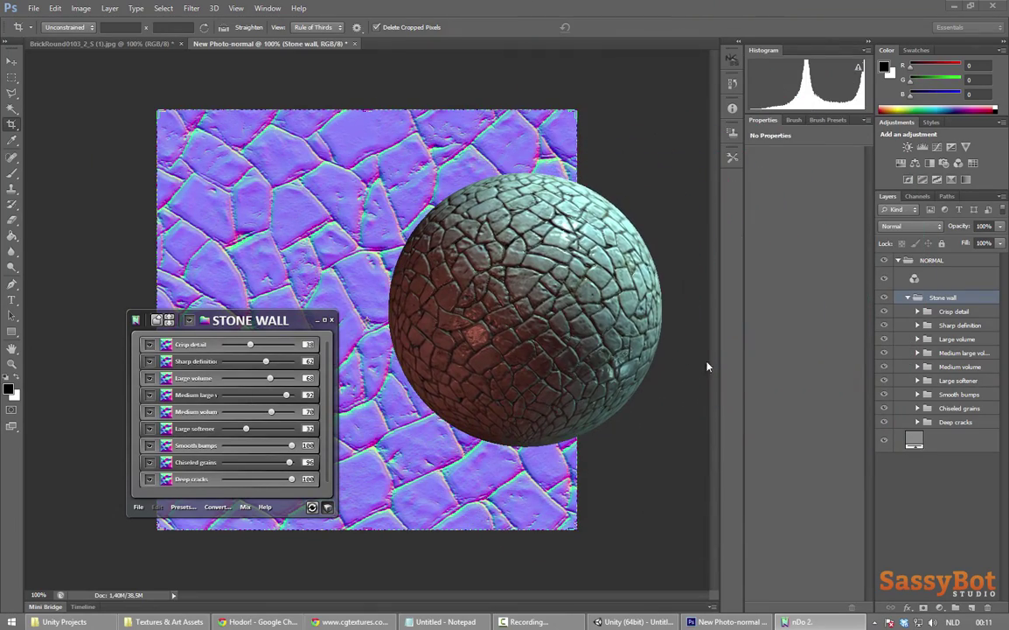
# - Merge the NORMAL layer group into a single layer
pyautogui.click(930, 265)
pyautogui.click(951, 266)
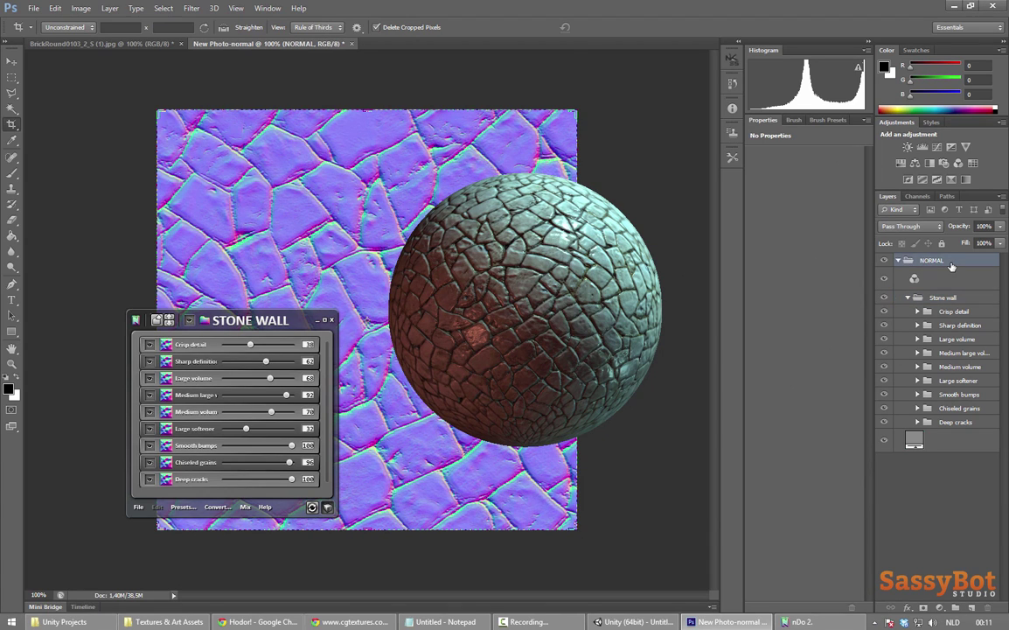
pyautogui.hotkey('ctrl', 'e')
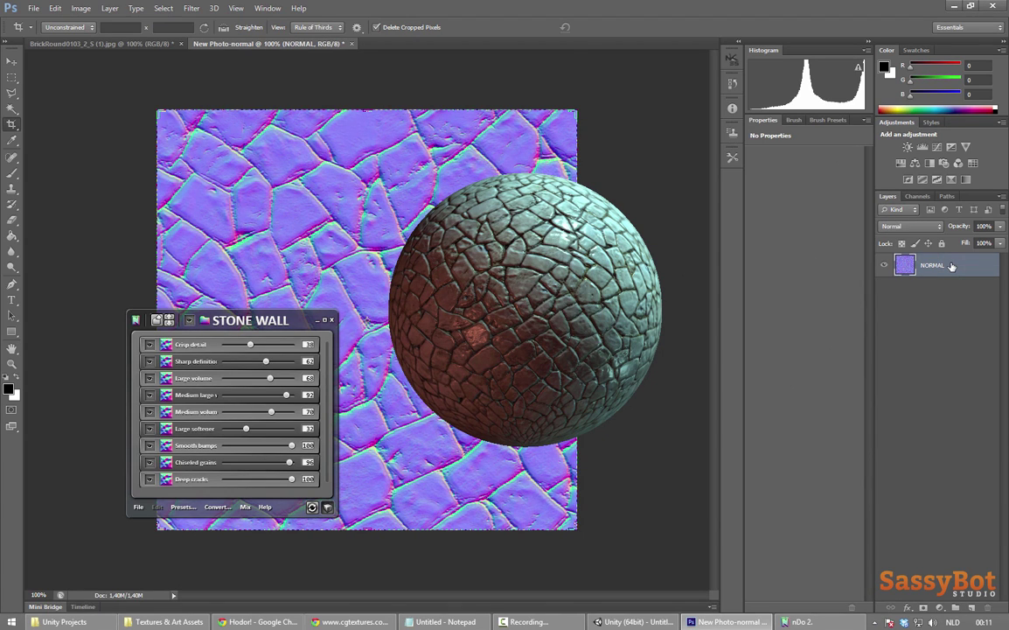
# - Add a layer named "norm" to the BrickRound0103 document and paste the merged normal map into it
pyautogui.click(54, 43)
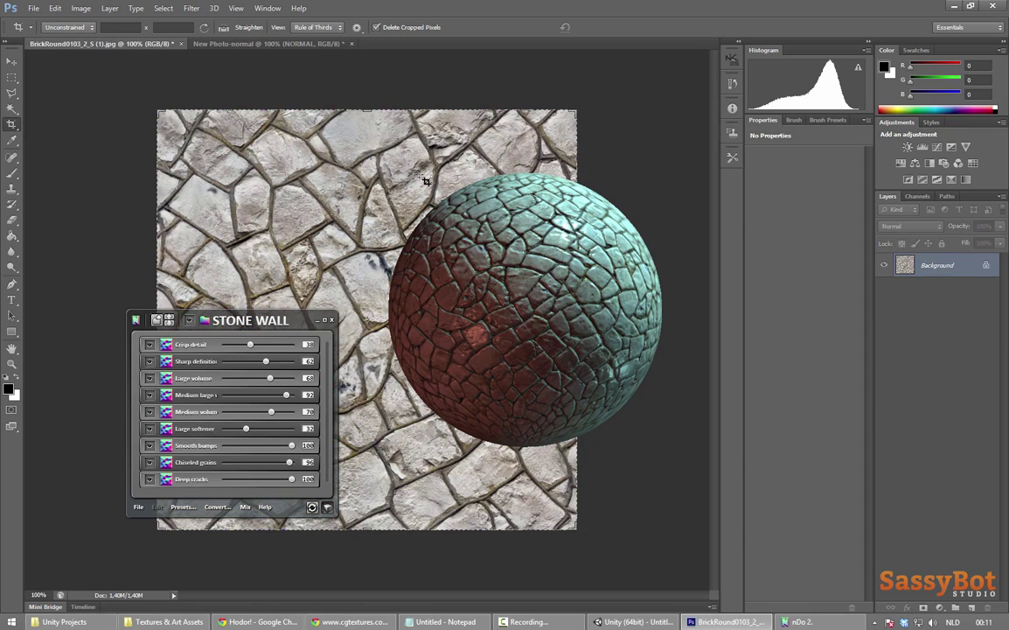
pyautogui.click(971, 607)
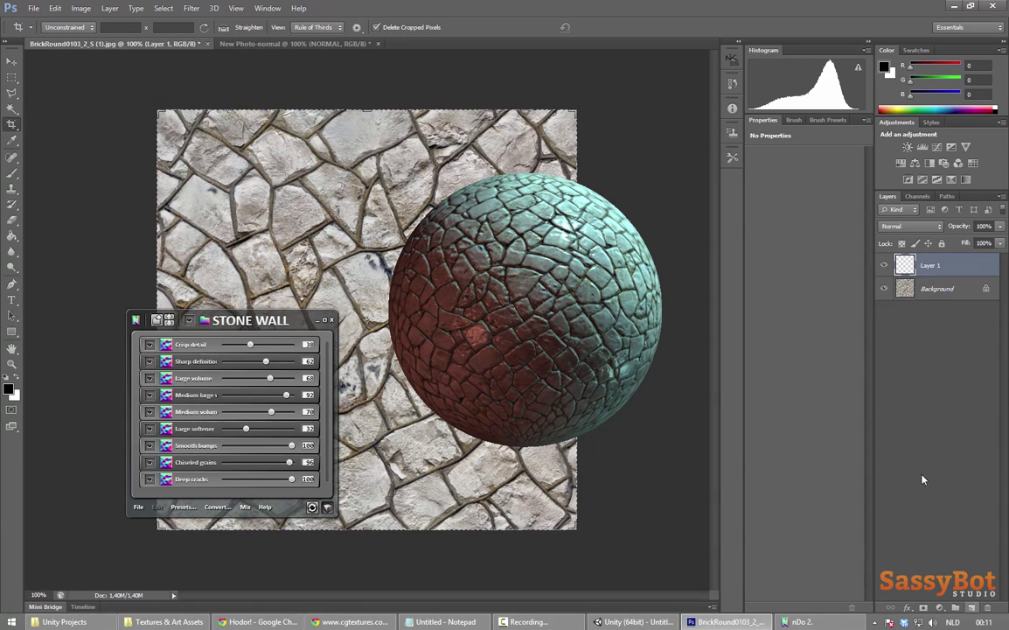
pyautogui.click(932, 265)
pyautogui.write('norm')
pyautogui.press('Return')
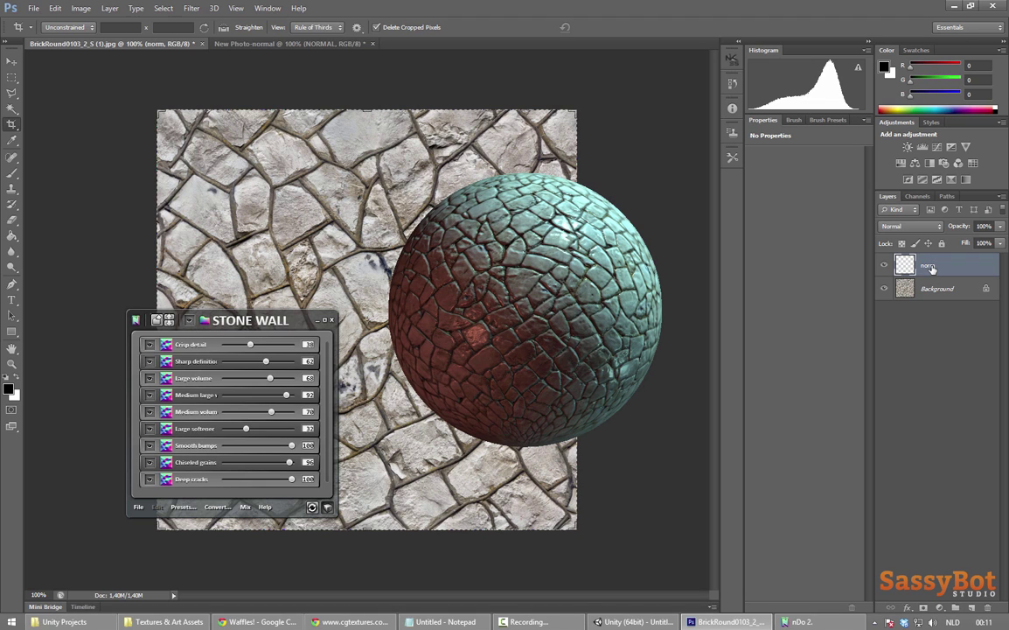
pyautogui.hotkey('ctrl', 'v')
# - Convert the locked Background layer into a regular layer named "diff"
pyautogui.doubleClick(938, 288)
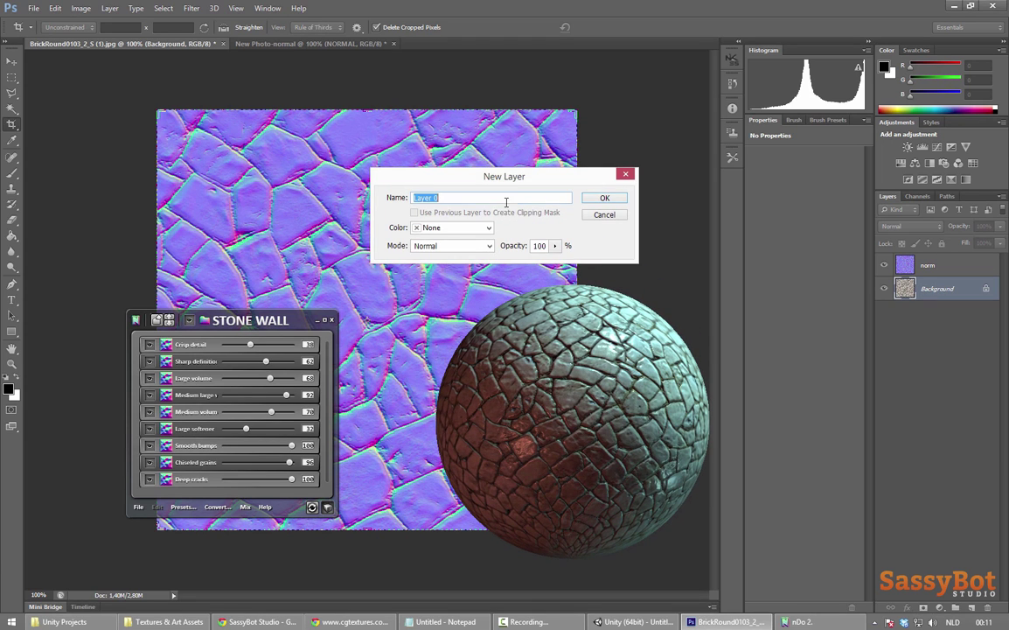
pyautogui.write('diff')
pyautogui.press('Return')
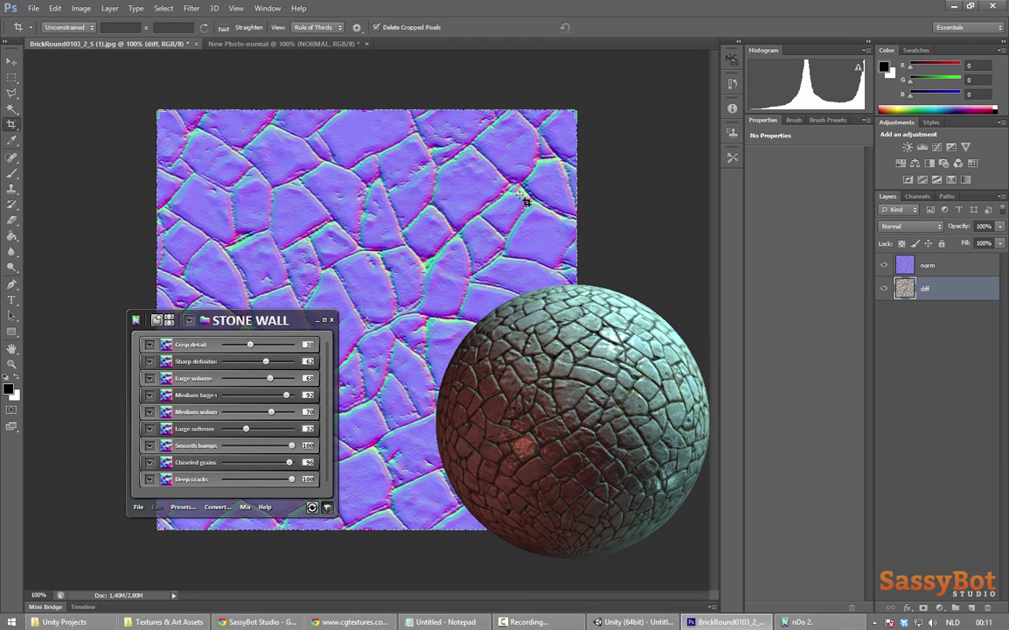
# - Return to the New Photo-normal document and undo the merge of the NORMAL layer group
pyautogui.click(262, 43)
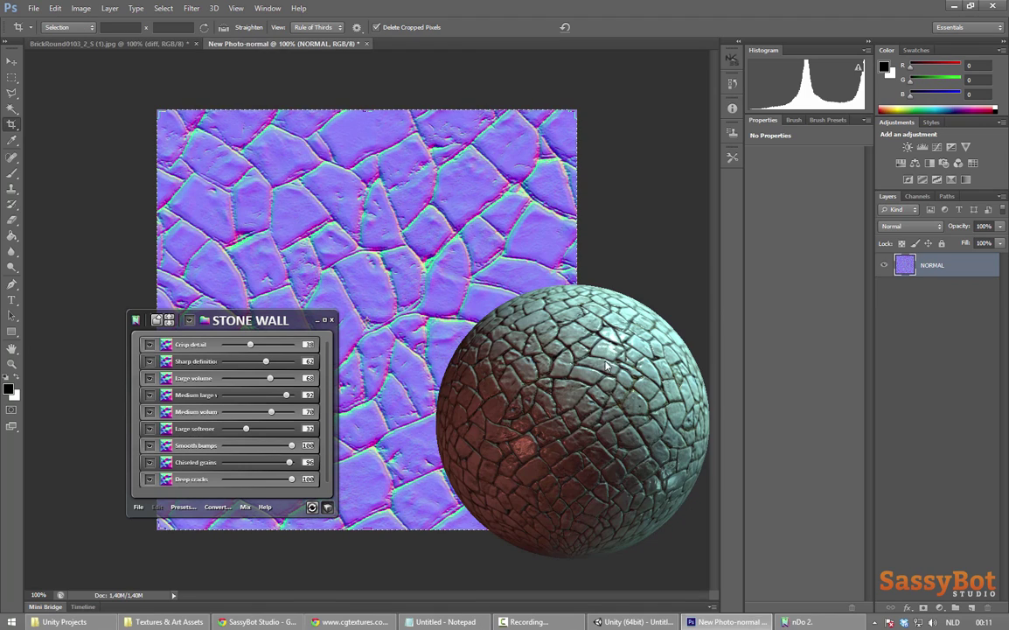
pyautogui.moveTo(699, 328); pyautogui.dragTo(575, 310)
pyautogui.click(955, 271)
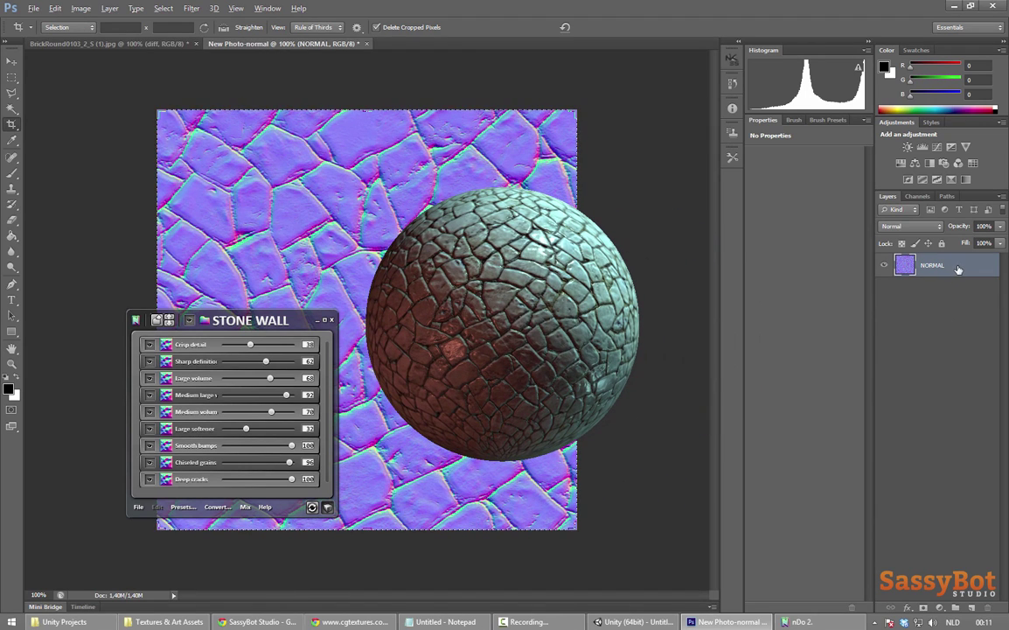
pyautogui.click(945, 370)
pyautogui.click(963, 269)
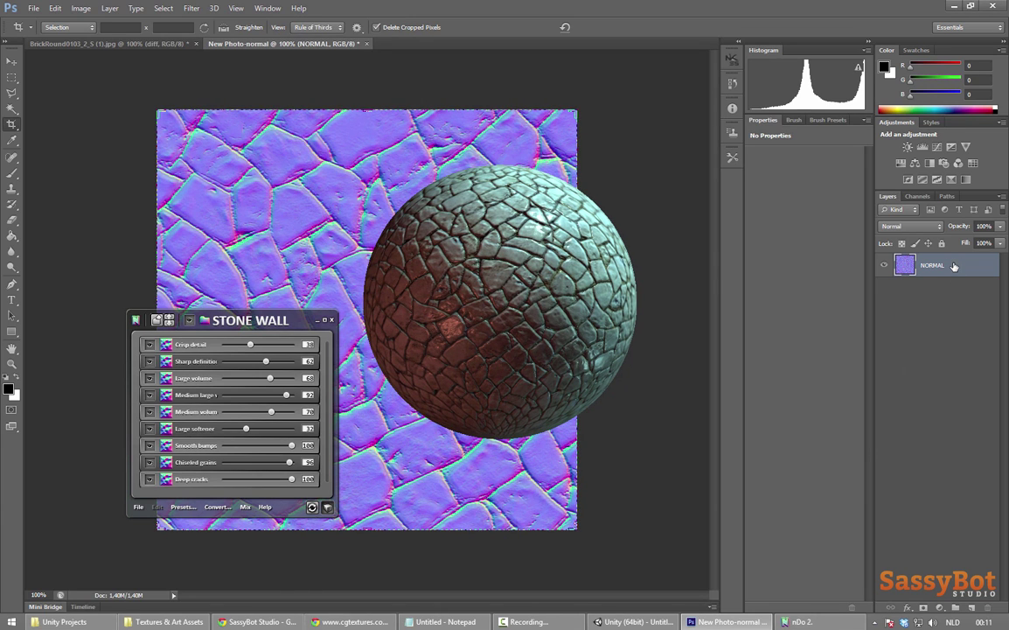
# - Convert the stone wall normal map into a specular map in nDo2, using the active document as the source
pyautogui.moveTo(302, 321); pyautogui.dragTo(300, 313)
pyautogui.click(212, 498)
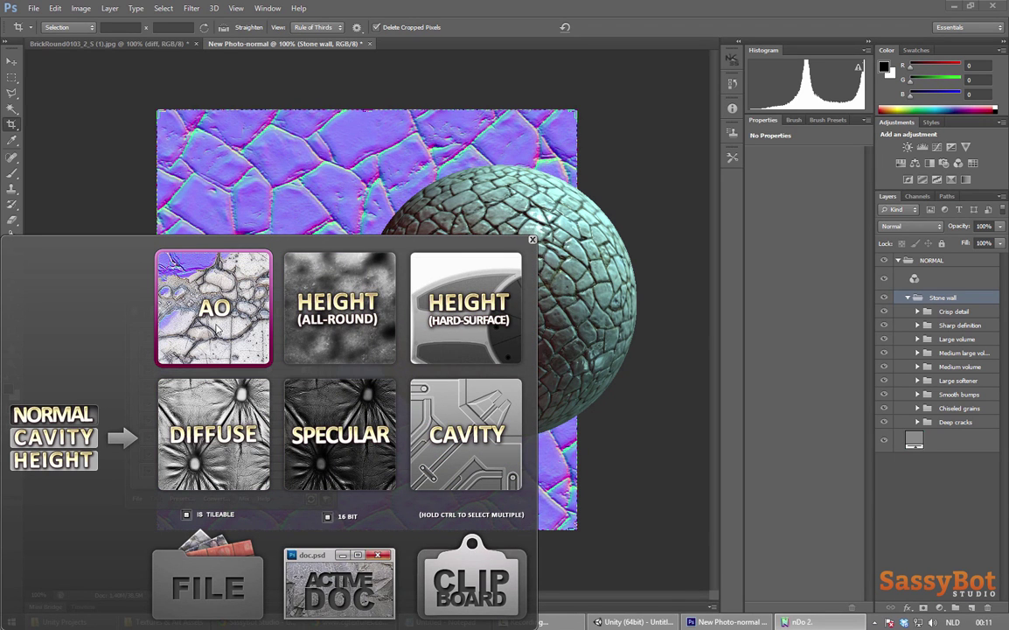
pyautogui.click(315, 401)
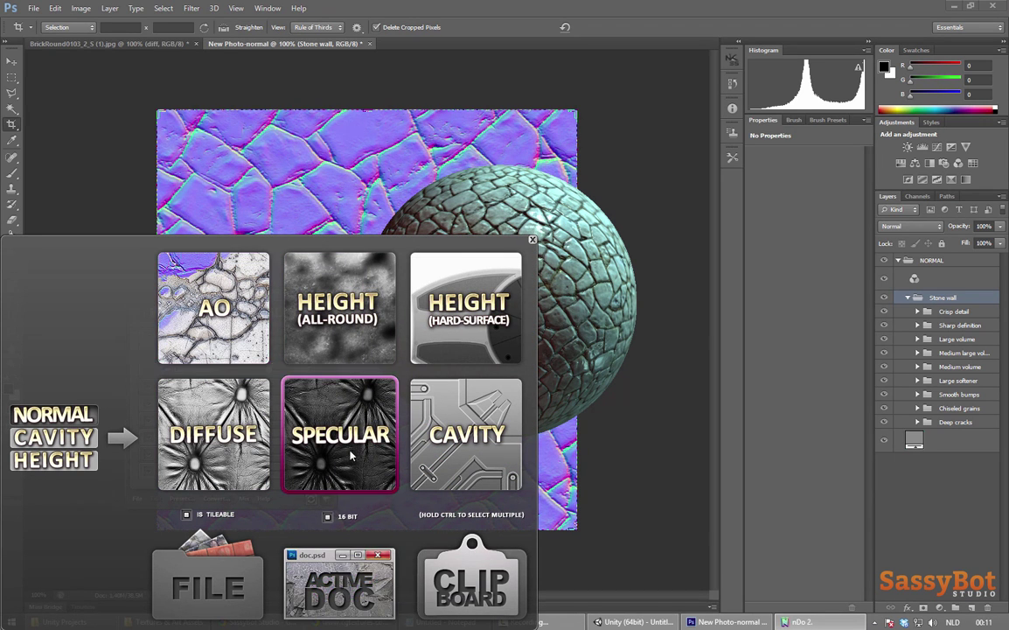
pyautogui.click(363, 590)
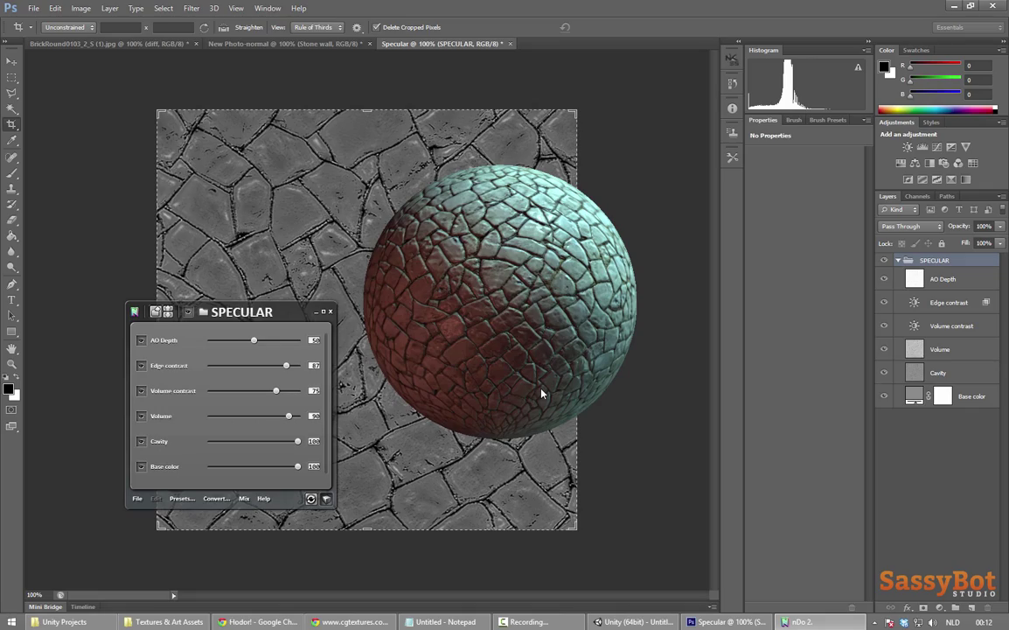
# - Turn off the diffuse map in the sphere preview to isolate the specular shading, leaving the normal map enabled
pyautogui.moveTo(584, 302); pyautogui.dragTo(388, 300)
pyautogui.scroll(5, 594, 266)
pyautogui.rightClick(387, 301)
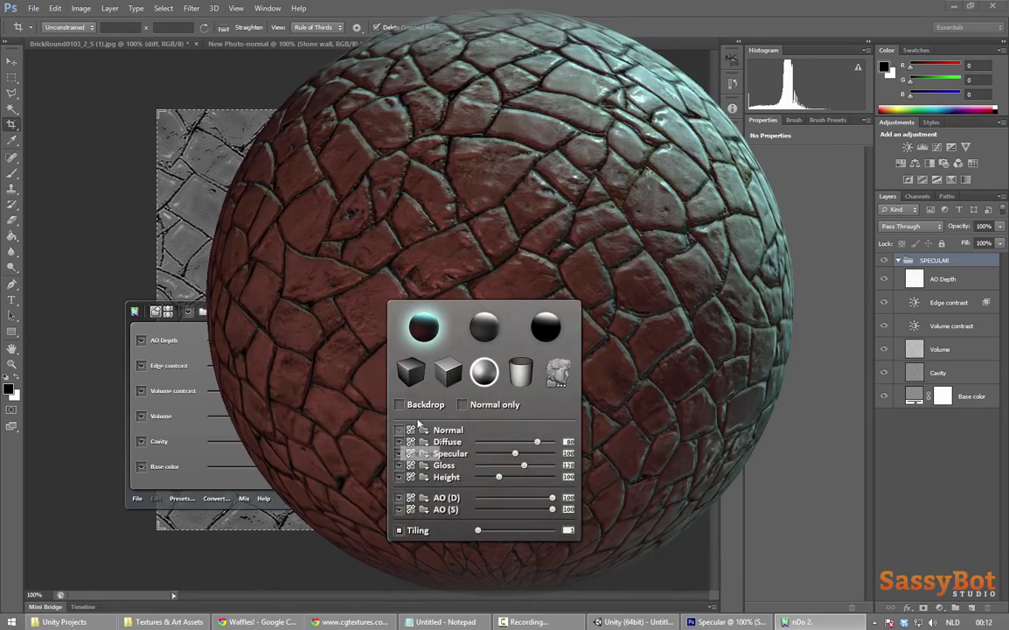
pyautogui.click(398, 430)
pyautogui.rightClick(565, 185)
pyautogui.click(578, 334)
pyautogui.moveTo(533, 168); pyautogui.dragTo(646, 183)
pyautogui.rightClick(601, 225)
pyautogui.click(615, 355)
# - Set the specular map's AO Depth to 100, Edge contrast to 93, Volume contrast to 100 and Volume to 100
pyautogui.moveTo(253, 340); pyautogui.dragTo(221, 340)
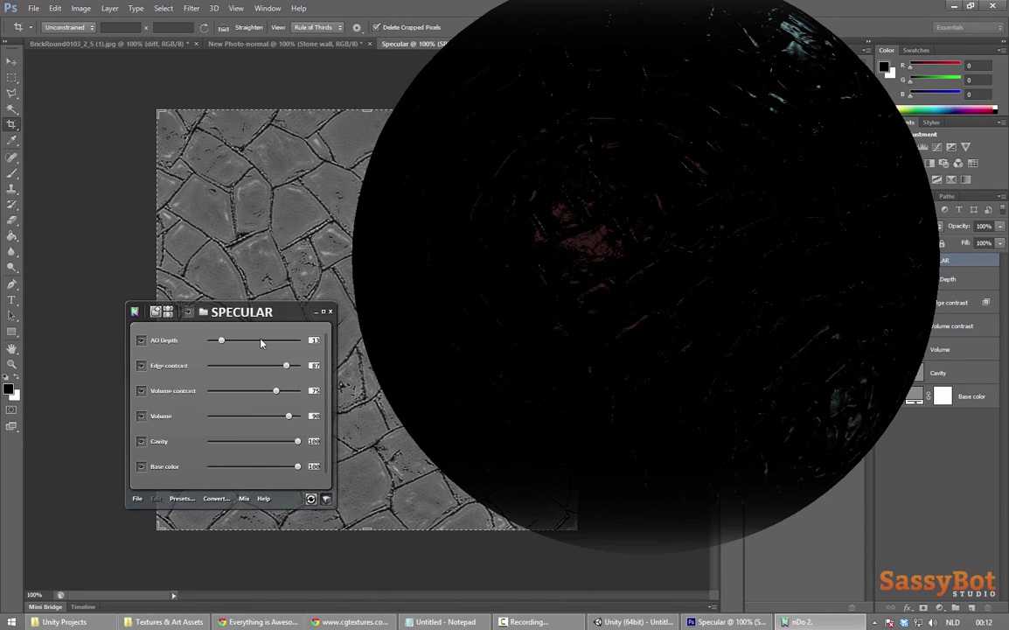
pyautogui.moveTo(634, 184); pyautogui.dragTo(595, 219)
pyautogui.moveTo(288, 341); pyautogui.dragTo(319, 340)
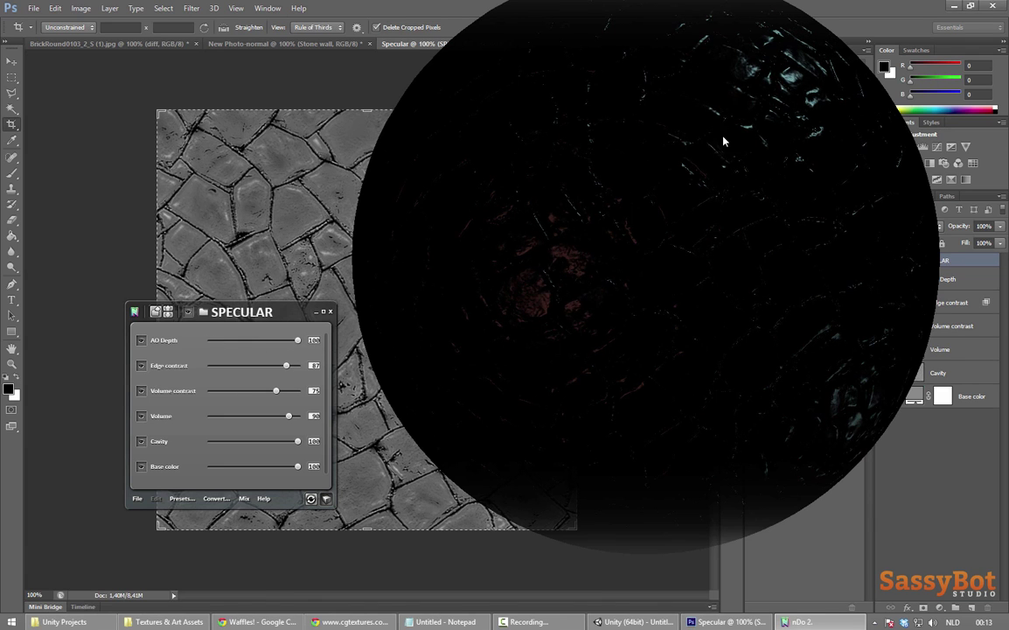
pyautogui.moveTo(723, 140); pyautogui.dragTo(747, 118)
pyautogui.moveTo(222, 366); pyautogui.dragTo(298, 390)
pyautogui.moveTo(289, 415); pyautogui.dragTo(209, 417)
pyautogui.moveTo(586, 254); pyautogui.dragTo(525, 263)
pyautogui.moveTo(293, 418); pyautogui.dragTo(488, 339)
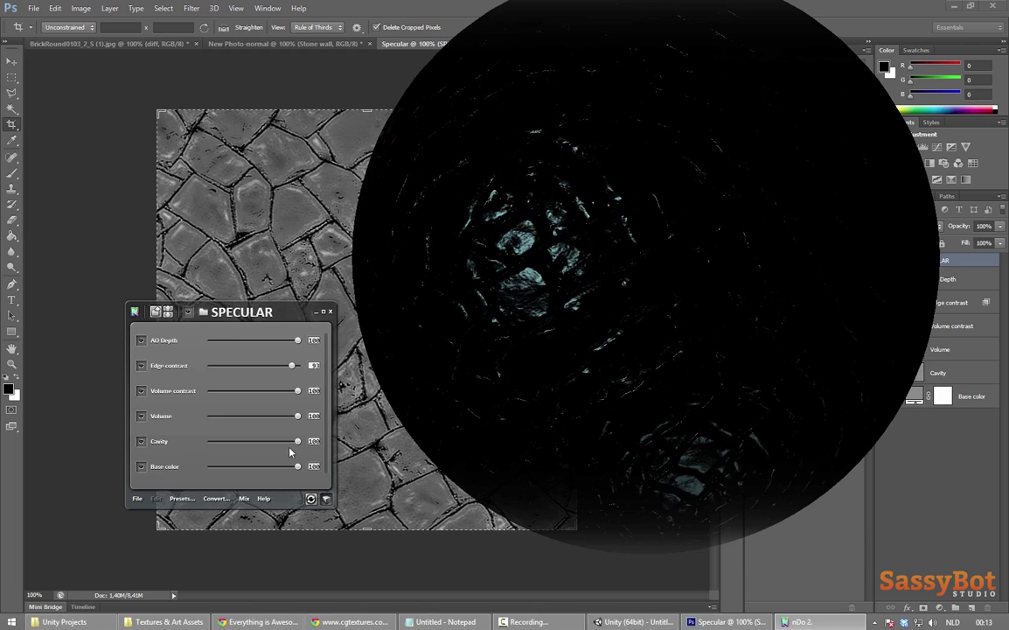
# - Set the specular map's Cavity to 0 and keep its Base color at 100
pyautogui.moveTo(298, 441); pyautogui.dragTo(210, 442)
pyautogui.moveTo(490, 314); pyautogui.dragTo(691, 236)
pyautogui.moveTo(210, 442)
pyautogui.mouseDown()
pyautogui.moveTo(298, 441)
pyautogui.moveTo(210, 441)
pyautogui.mouseUp()
pyautogui.moveTo(297, 466)
pyautogui.mouseDown()
pyautogui.moveTo(210, 466)
pyautogui.moveTo(305, 459)
pyautogui.mouseUp()
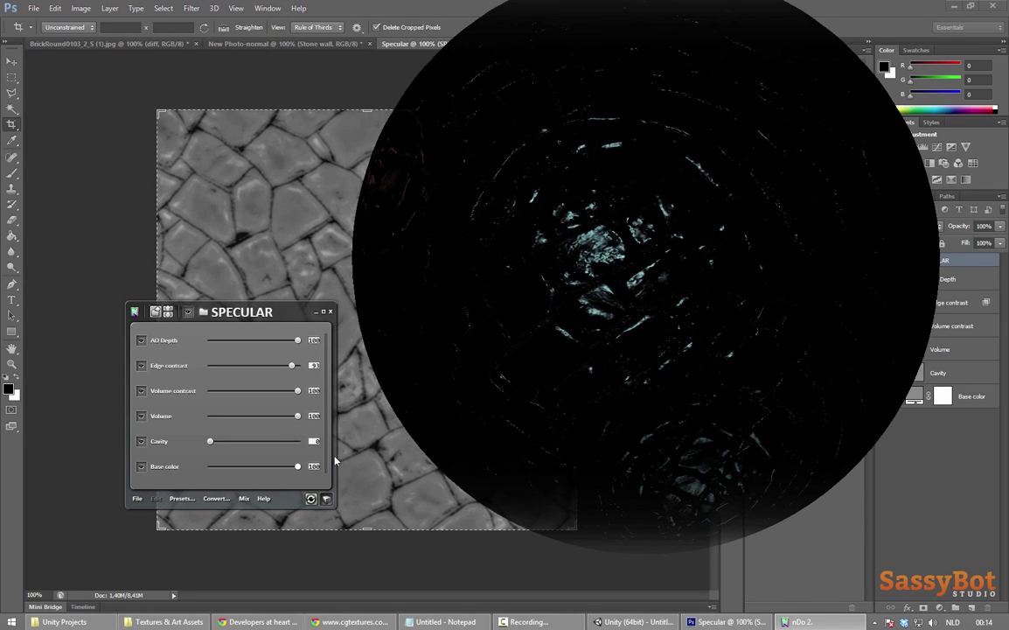
# - Turn the diffuse map back on in the sphere preview and switch the preview to the neutral white lighting
pyautogui.rightClick(661, 175)
pyautogui.moveTo(656, 174); pyautogui.dragTo(623, 198)
pyautogui.scroll(-5, 571, 224)
pyautogui.rightClick(577, 220)
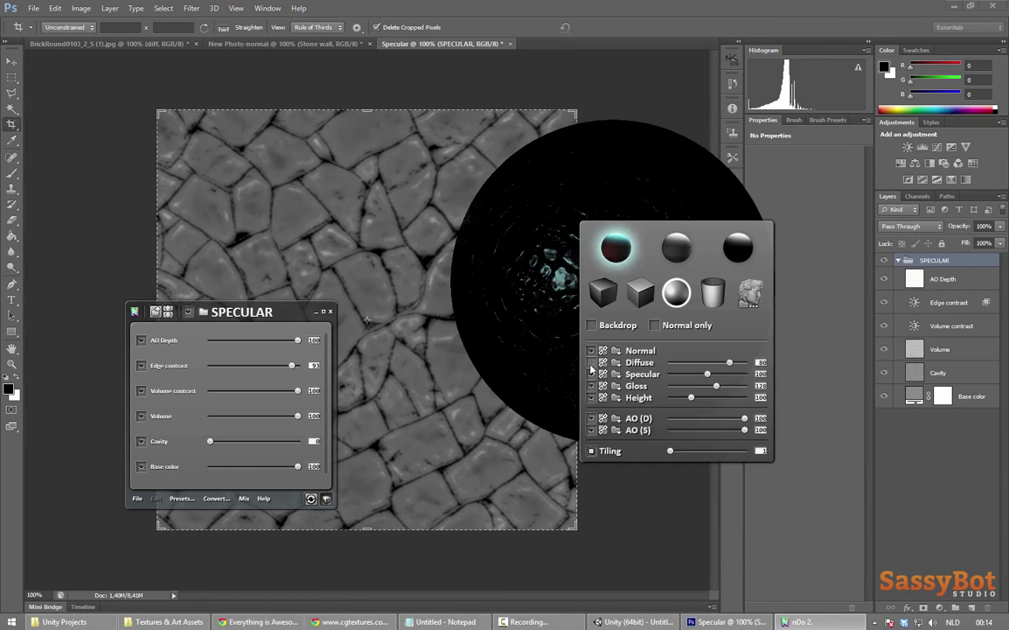
pyautogui.click(590, 364)
pyautogui.scroll(5, 644, 248)
pyautogui.rightClick(645, 247)
pyautogui.click(745, 270)
pyautogui.moveTo(700, 201); pyautogui.dragTo(666, 259)
pyautogui.scroll(-3, 665, 258)
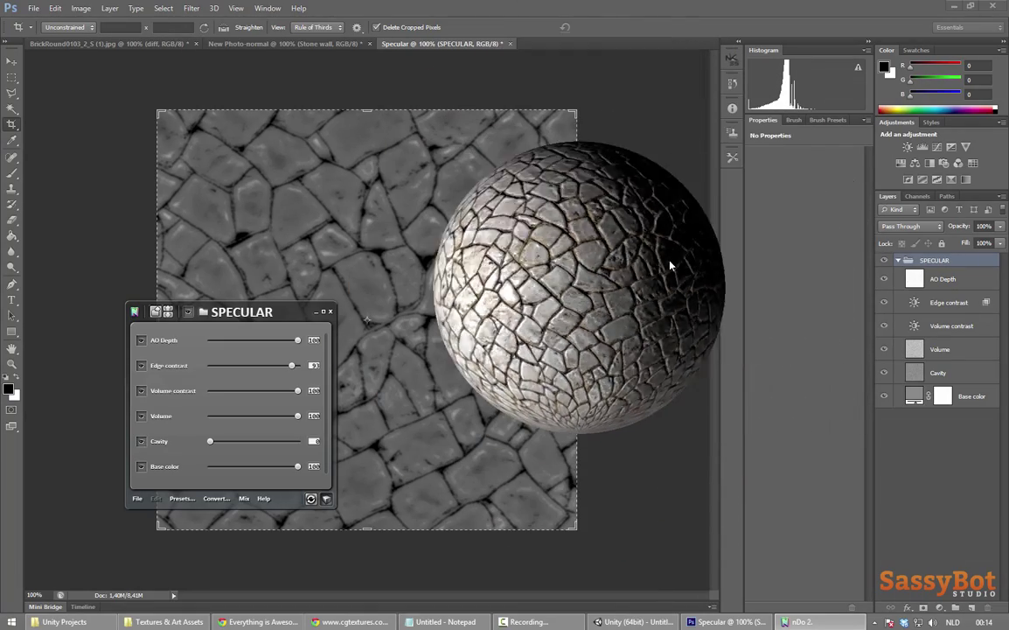
# - Merge the SPECULAR group and paste the result into a new layer named "spec" below norm in the BrickRound0103 document
pyautogui.hotkey('ctrl', 'e')
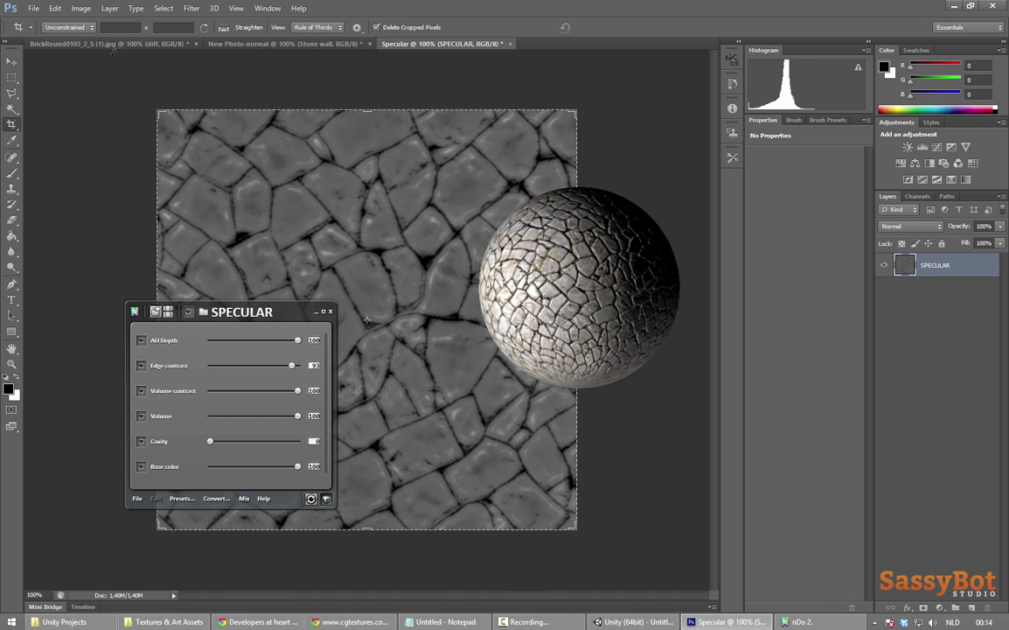
pyautogui.click(316, 312)
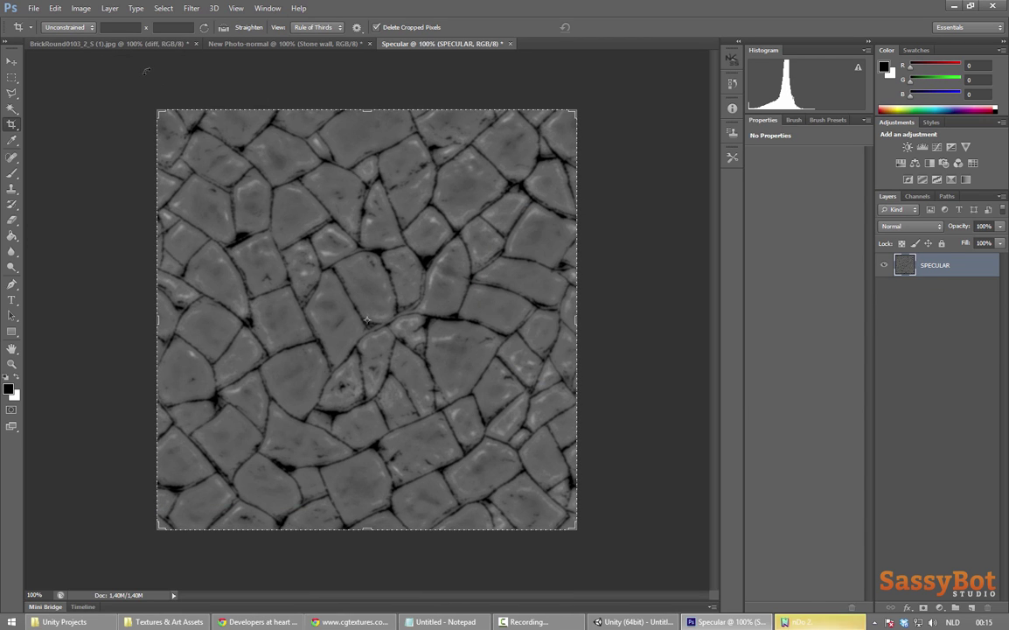
pyautogui.click(145, 44)
pyautogui.click(971, 606)
pyautogui.doubleClick(934, 290)
pyautogui.write('spec')
pyautogui.press('Return')
pyautogui.click(885, 265)
pyautogui.click(885, 265)
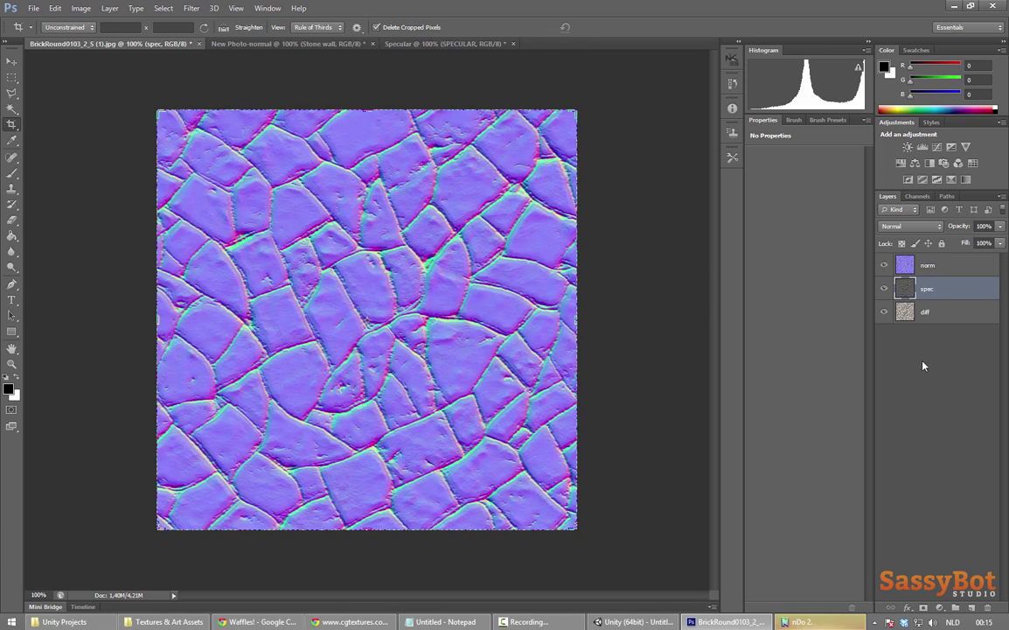
# - Close the Specular document without saving it
pyautogui.click(289, 42)
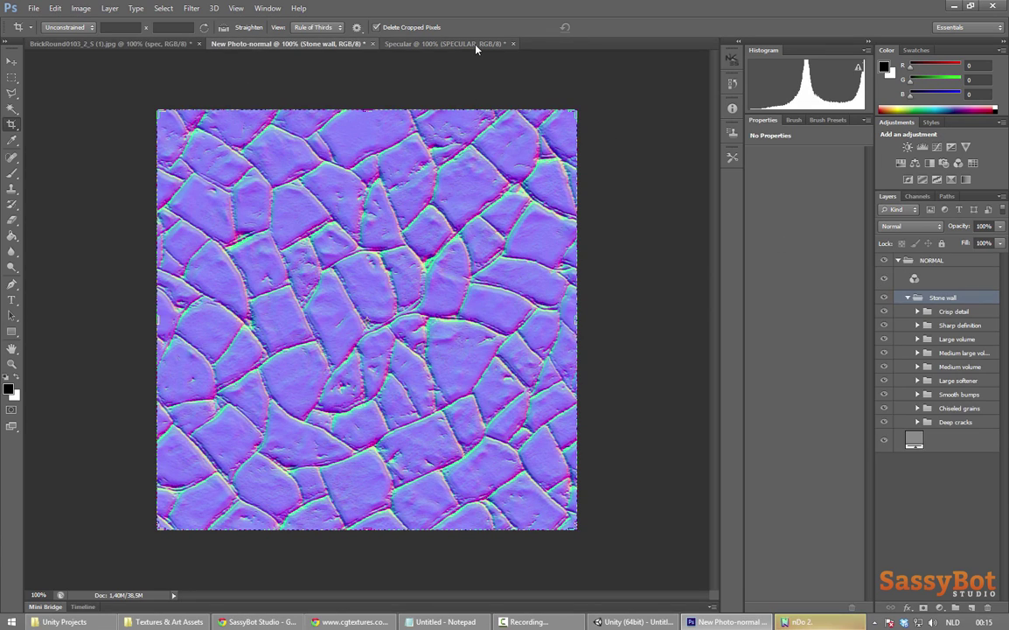
pyautogui.click(429, 42)
pyautogui.click(514, 43)
pyautogui.click(510, 234)
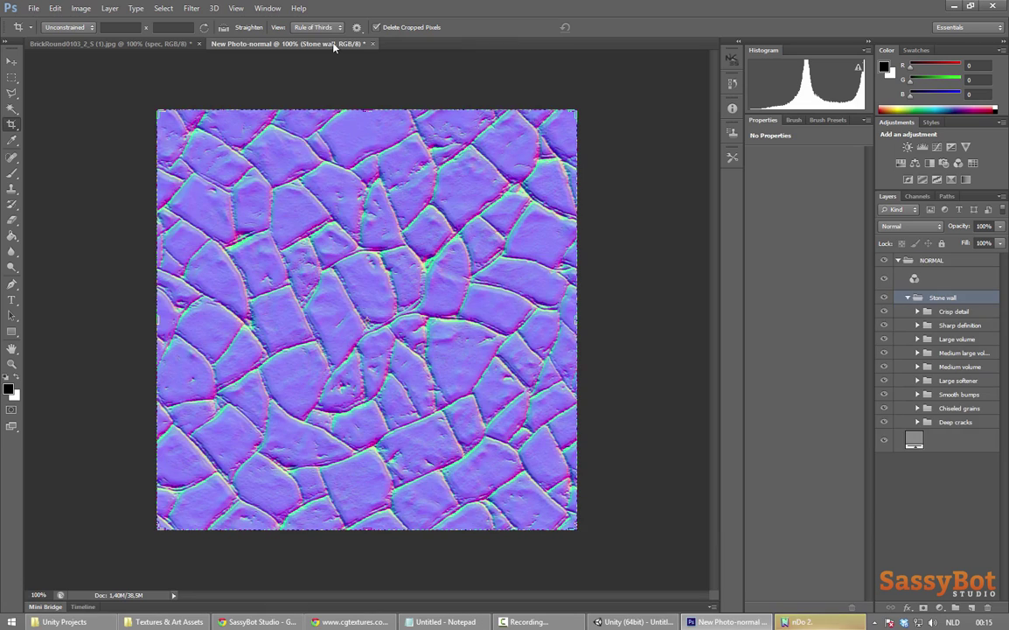
# - Convert the New Photo-normal document into an ambient occlusion map in nDo2, using the active document as the source
pyautogui.click(805, 621)
pyautogui.moveTo(614, 338); pyautogui.dragTo(581, 378)
pyautogui.moveTo(293, 320); pyautogui.dragTo(303, 303)
pyautogui.click(230, 483)
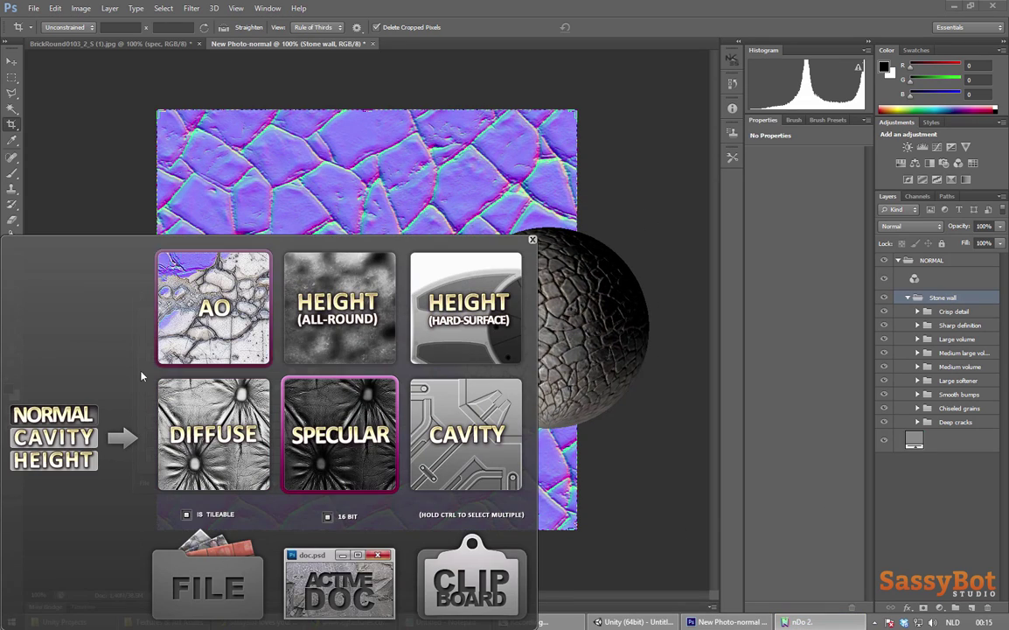
pyautogui.click(361, 577)
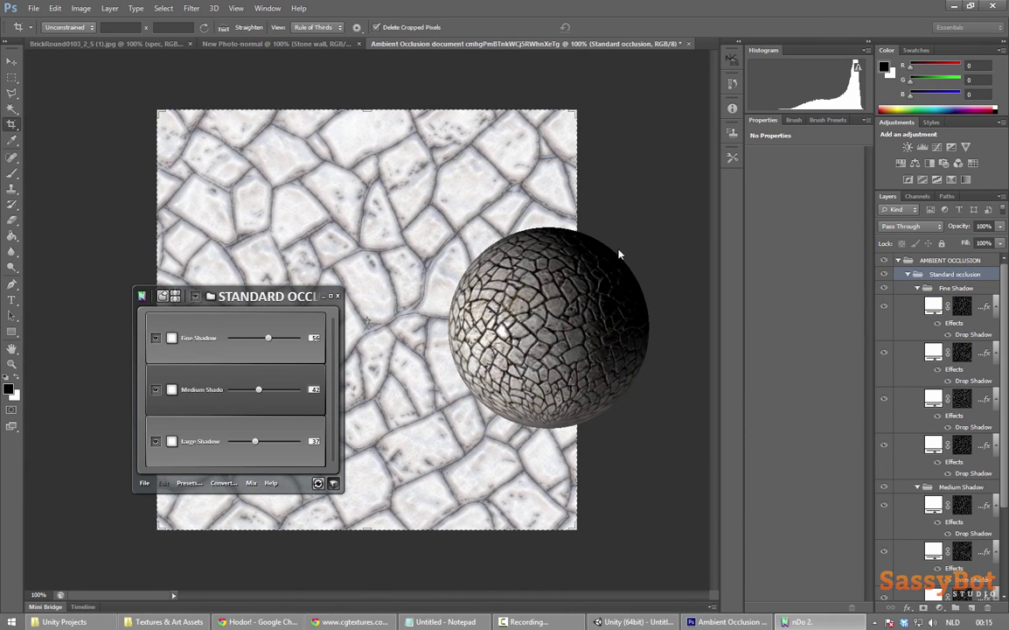
# - Strengthen the occlusion's Fine Shadow and Medium Shadow and set its Large Shadow to 62, judging by the sphere preview
pyautogui.scroll(5, 579, 311)
pyautogui.scroll(-2, 579, 311)
pyautogui.rightClick(583, 285)
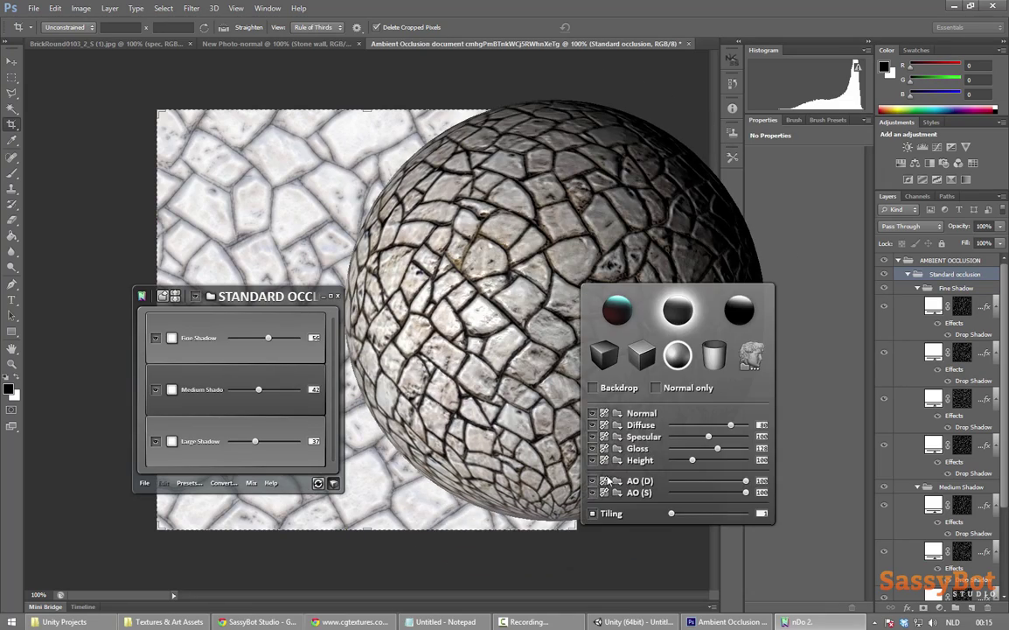
pyautogui.moveTo(475, 238); pyautogui.dragTo(706, 385)
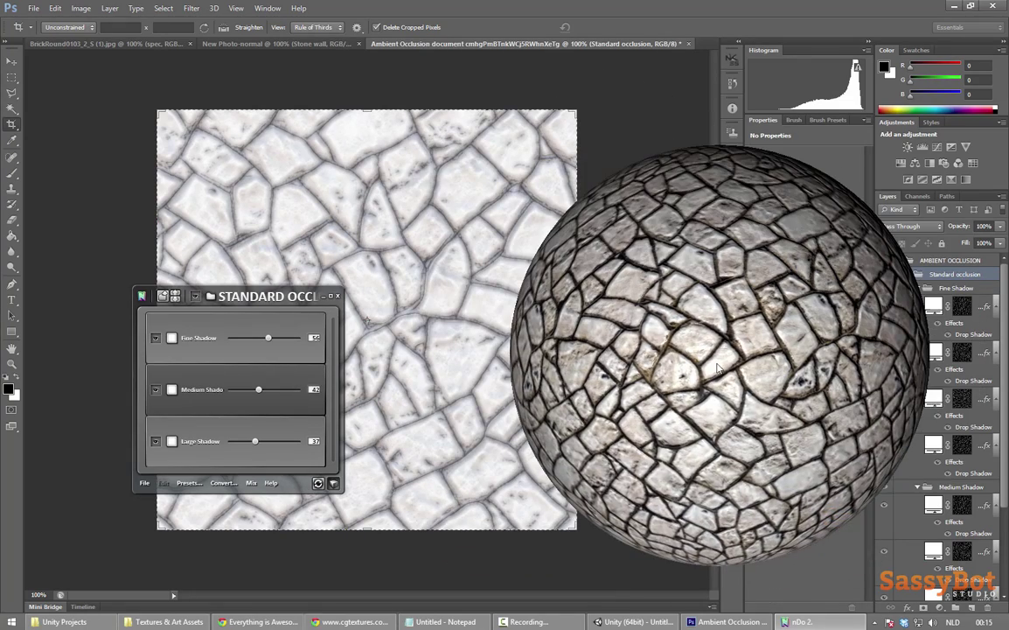
pyautogui.moveTo(254, 440); pyautogui.dragTo(271, 449)
pyautogui.moveTo(258, 390); pyautogui.dragTo(275, 391)
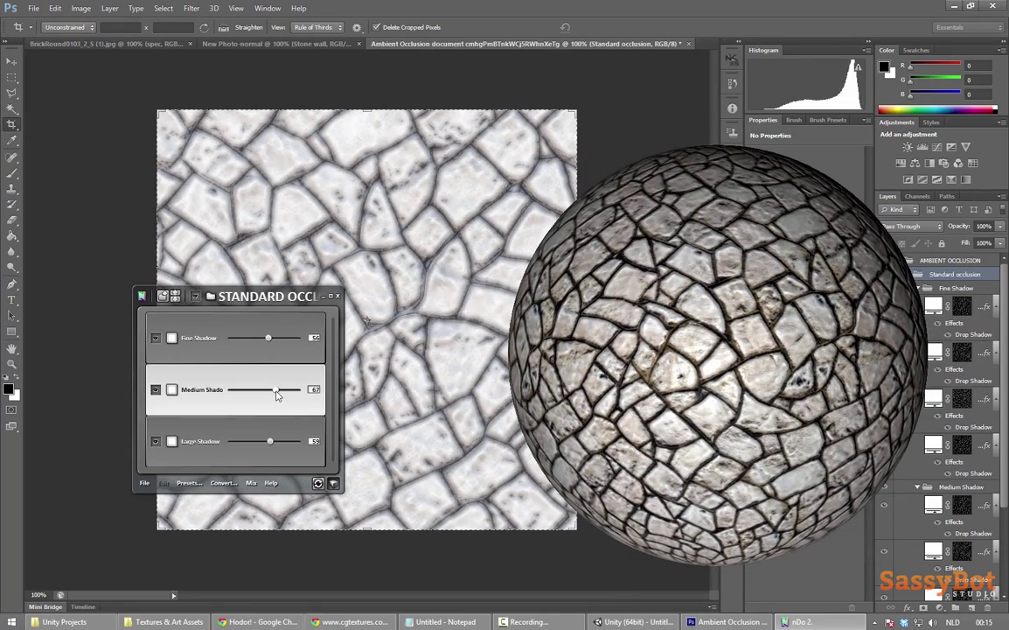
pyautogui.moveTo(268, 338); pyautogui.dragTo(289, 340)
pyautogui.moveTo(276, 391); pyautogui.dragTo(281, 391)
pyautogui.moveTo(269, 441); pyautogui.dragTo(286, 444)
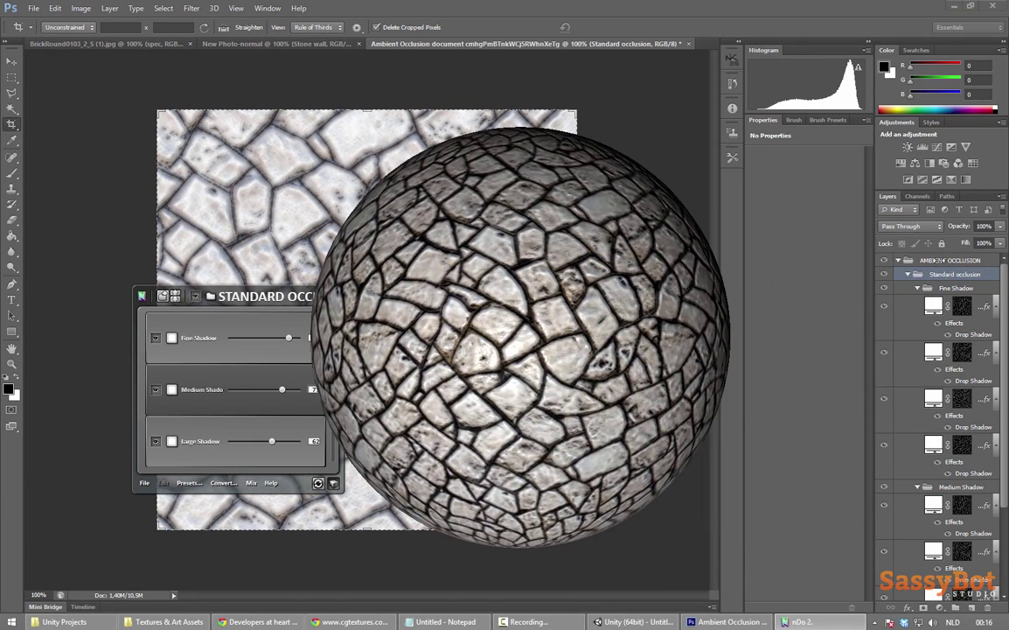
# - Merge the AMBIENT OCCLUSION group and paste the result into a new BrickRound0103 layer named "ao" above spec
pyautogui.click(970, 263)
pyautogui.hotkey('ctrl', 'e')
pyautogui.click(98, 43)
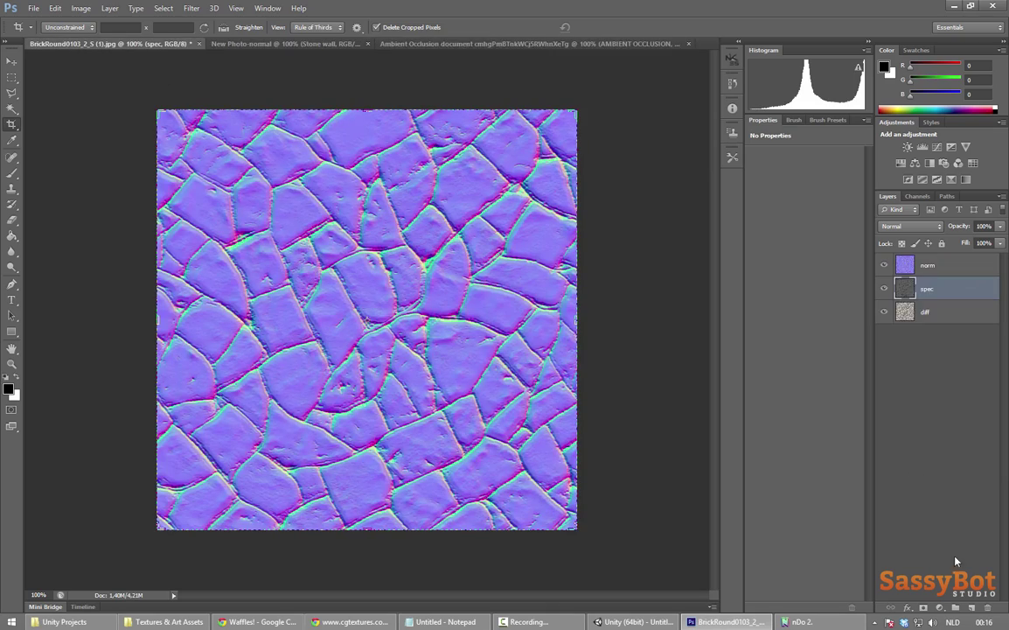
pyautogui.click(971, 607)
pyautogui.doubleClick(929, 289)
pyautogui.write('ao')
pyautogui.press('Return')
# - Close the Ambient Occlusion document without saving it
pyautogui.click(621, 43)
pyautogui.click(688, 43)
pyautogui.click(509, 236)
# - Convert the stone wall normal map into an all-round height map in nDo2, using the active document as the source
pyautogui.click(811, 621)
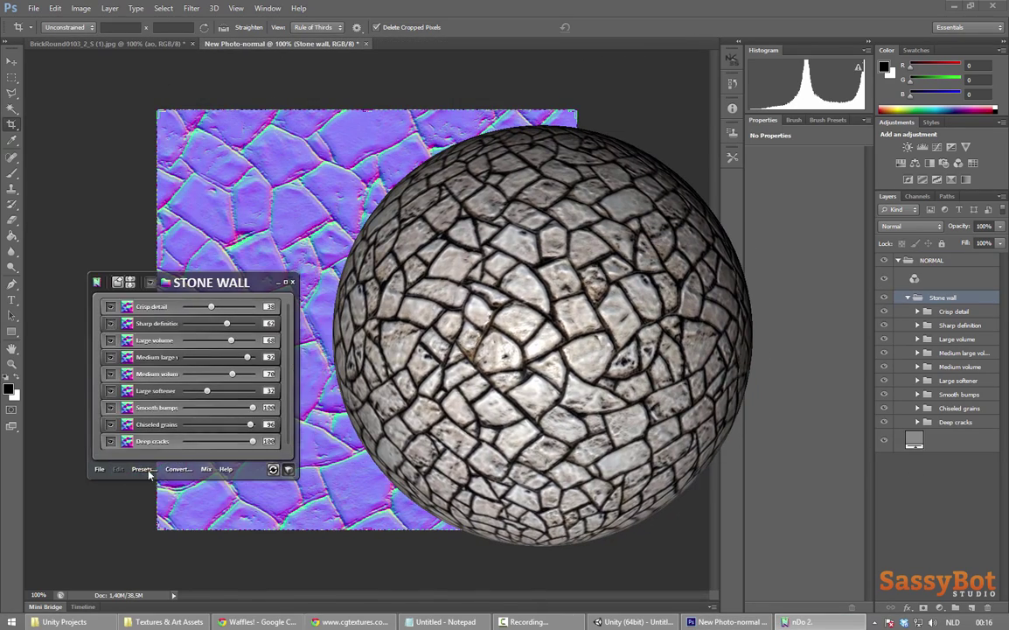
pyautogui.click(182, 468)
pyautogui.click(363, 347)
pyautogui.click(339, 581)
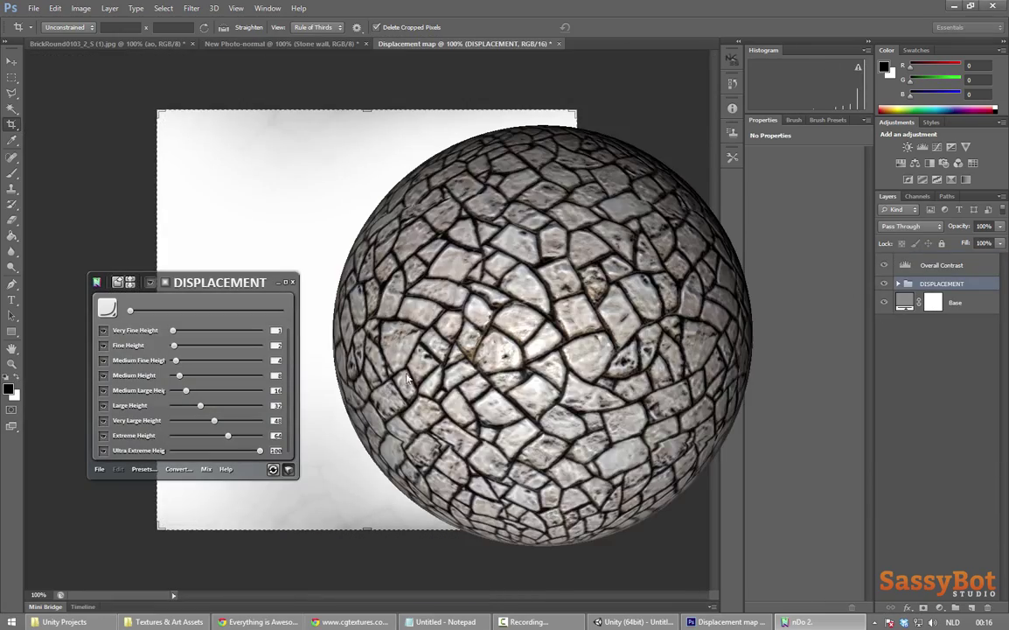
# - Try the finest displacement height and inspect the sphere with its specular and diffuse maps switched off and on again
pyautogui.moveTo(532, 288); pyautogui.dragTo(549, 270)
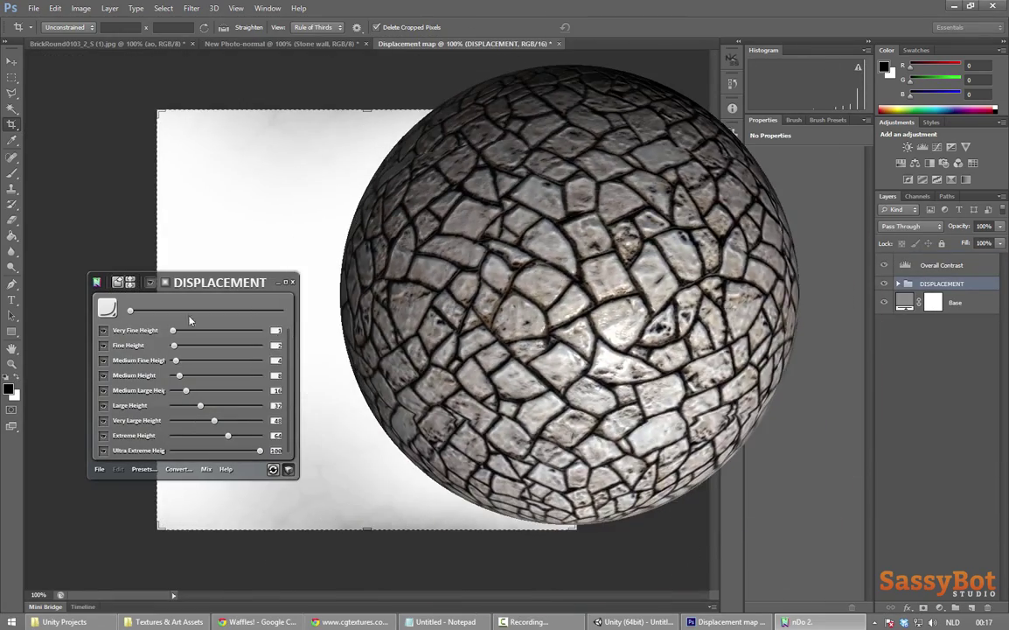
pyautogui.moveTo(134, 311); pyautogui.dragTo(282, 311)
pyautogui.rightClick(565, 287)
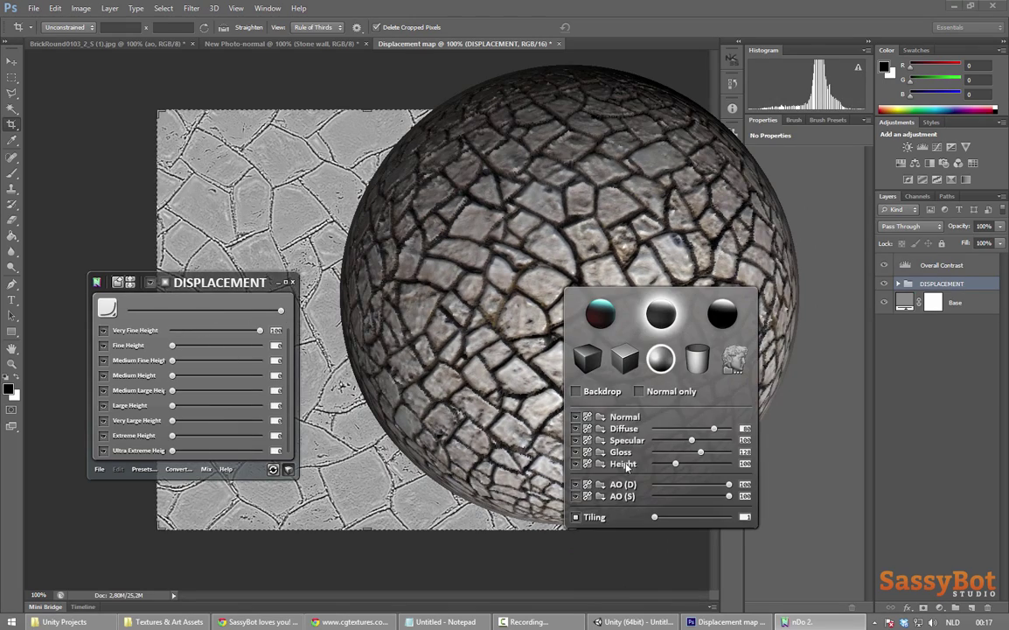
pyautogui.click(576, 443)
pyautogui.moveTo(530, 281); pyautogui.dragTo(776, 196)
pyautogui.scroll(3, 777, 195)
pyautogui.rightClick(777, 196)
pyautogui.click(785, 338)
pyautogui.rightClick(658, 242)
pyautogui.rightClick(699, 244)
pyautogui.click(709, 382)
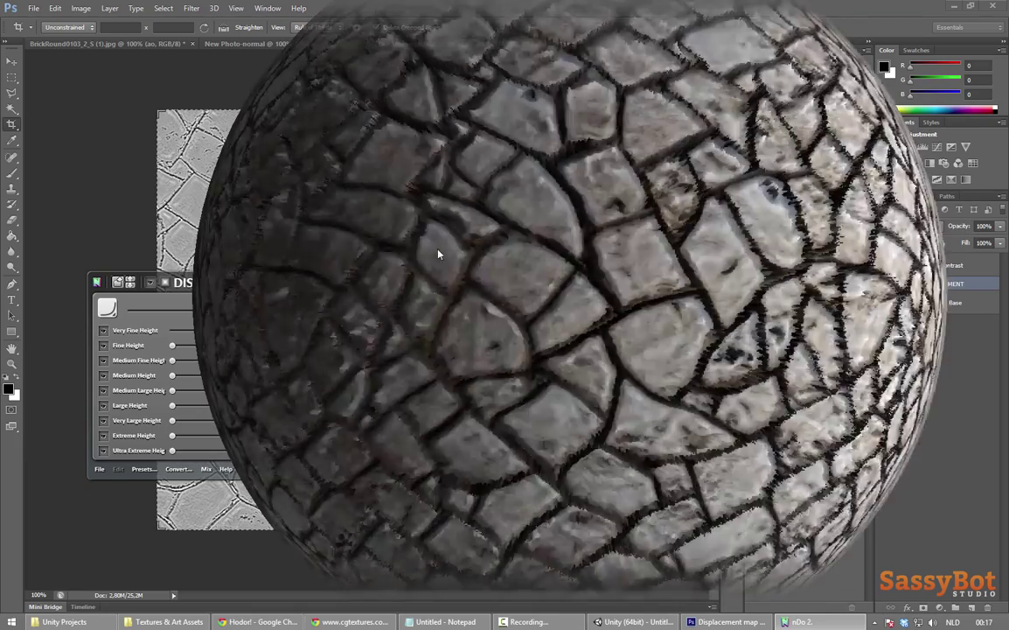
pyautogui.rightClick(514, 258)
pyautogui.click(526, 415)
# - Shift the overall displacement slider towards large heights, with the fine heights at 0, Medium Height at 5 and Medium Large Height at 15
pyautogui.moveTo(564, 368); pyautogui.dragTo(656, 175)
pyautogui.moveTo(182, 283); pyautogui.dragTo(138, 310)
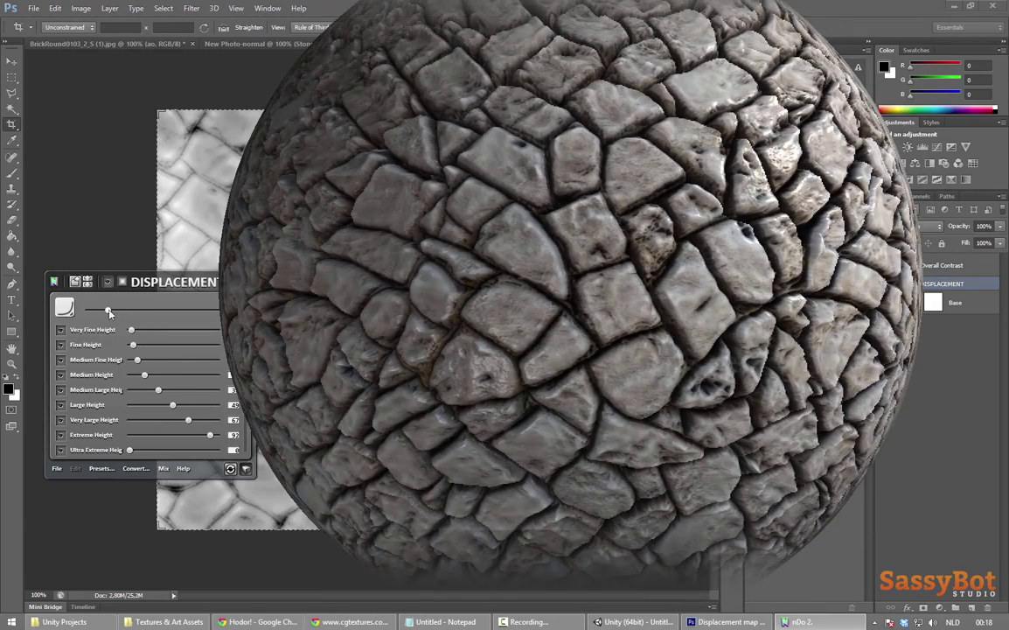
pyautogui.moveTo(108, 312); pyautogui.dragTo(91, 310)
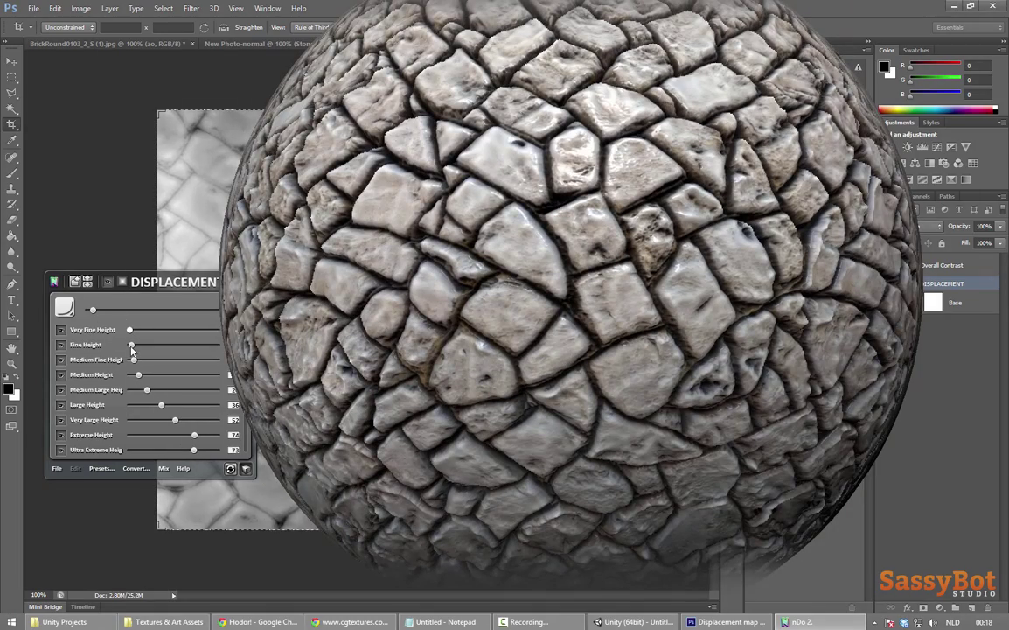
pyautogui.moveTo(138, 375)
pyautogui.mouseDown()
pyautogui.moveTo(136, 390)
pyautogui.moveTo(129, 375)
pyautogui.mouseUp()
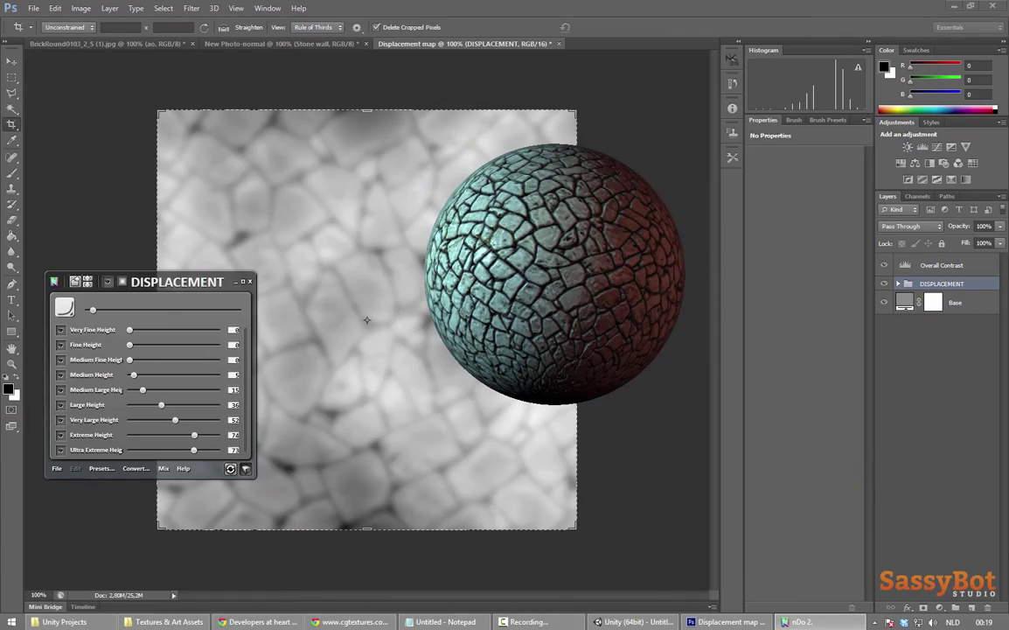
# - Merge all displacement layers and paste the result into a new BrickRound0103 layer named "height" between norm and ao
pyautogui.click(942, 268)
pyautogui.hotkey('ctrl', 'shift', 'e')
pyautogui.click(243, 281)
pyautogui.click(993, 5)
pyautogui.click(236, 282)
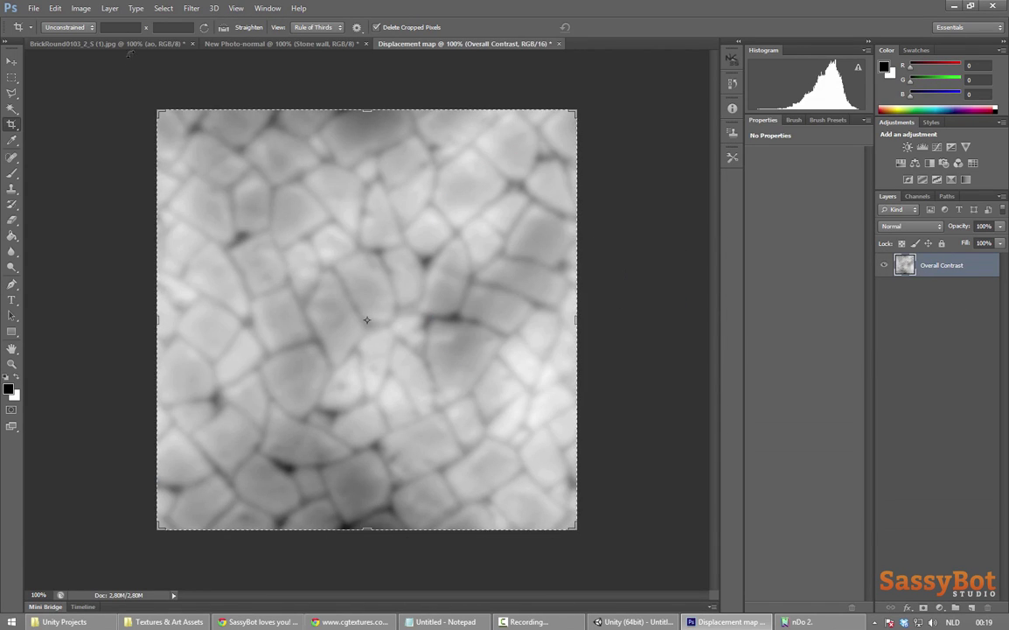
pyautogui.write('height')
pyautogui.press('Return')
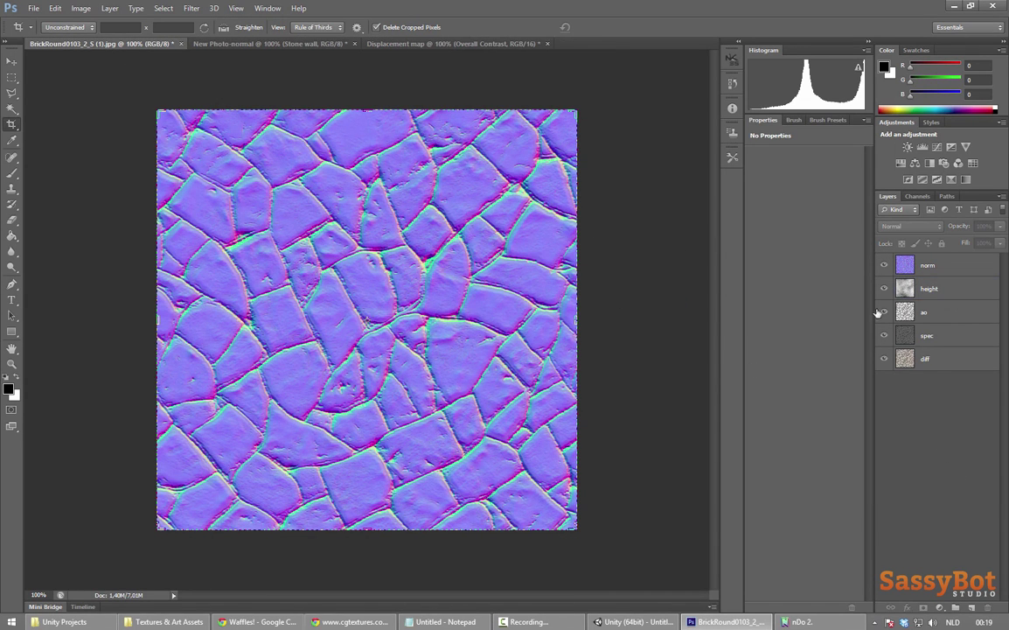
# - Move the spec layer to the top of the layer stack and duplicate it
pyautogui.click(926, 336)
pyautogui.moveTo(960, 322); pyautogui.dragTo(962, 262)
pyautogui.hotkey('ctrl', 'j')
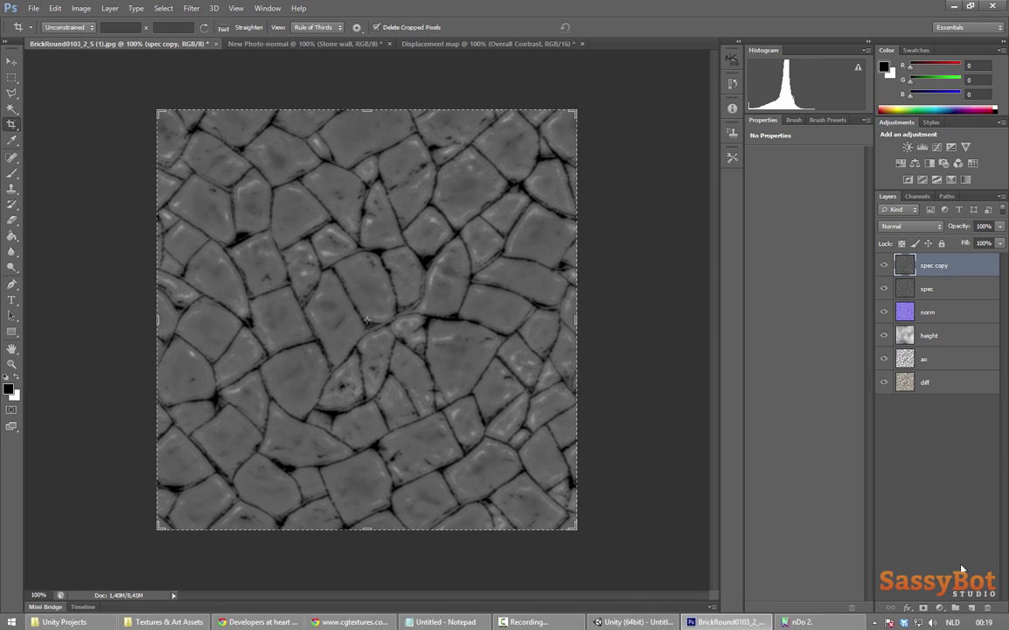
# - Create a layer group named "gloss" and place the spec copy layer inside it
pyautogui.click(955, 607)
pyautogui.click(928, 259)
pyautogui.write('gloss')
pyautogui.press('Return')
pyautogui.moveTo(926, 281); pyautogui.dragTo(941, 283)
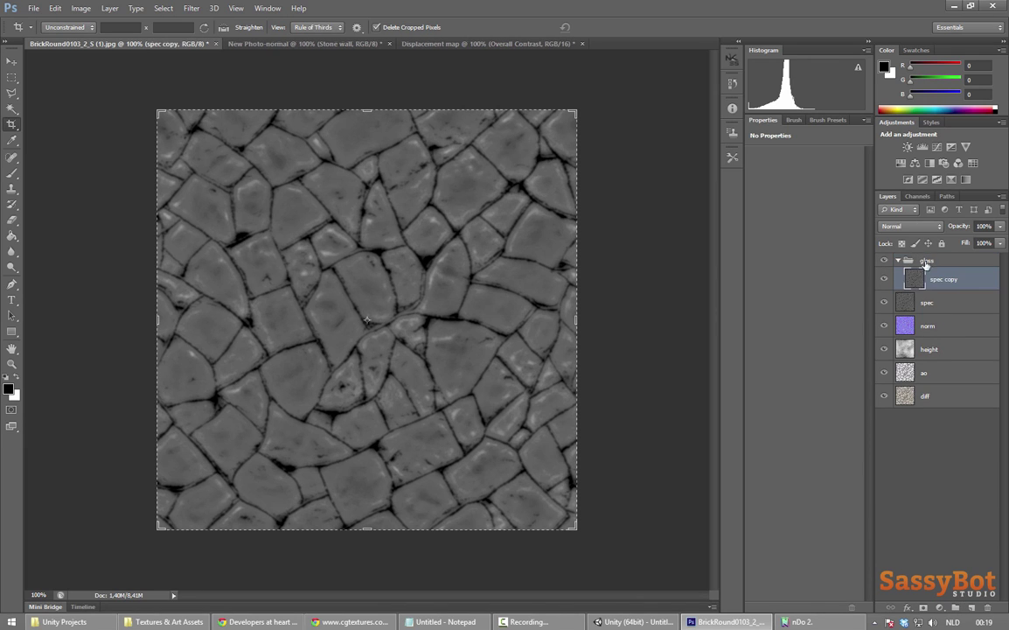
# - Rename the spec copy layer inside the group as "gloss"
pyautogui.click(951, 279)
pyautogui.write('gloss')
pyautogui.press('Return')
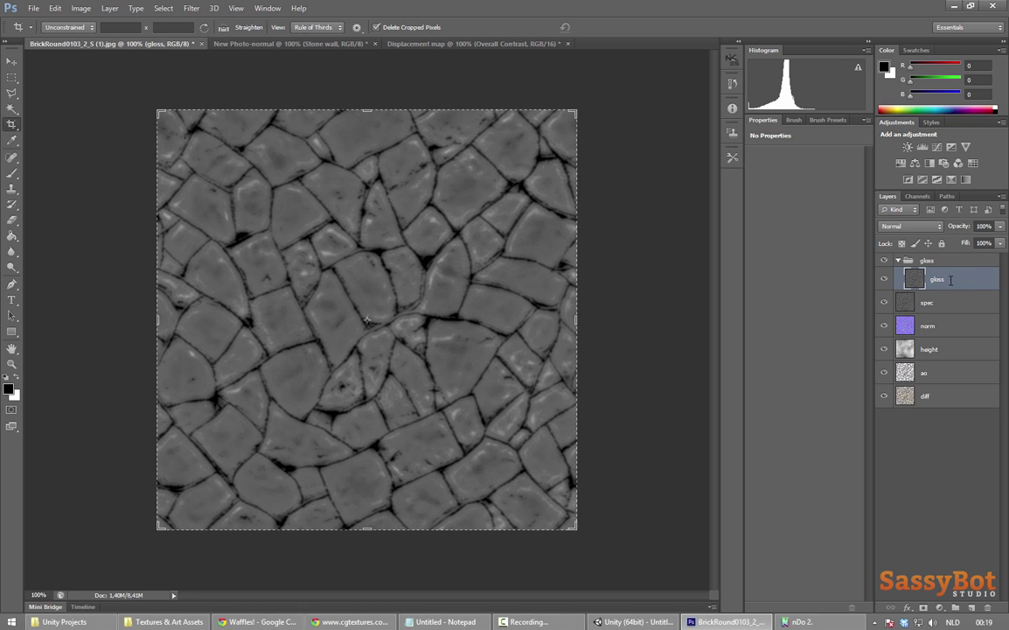
# - Add a Curves adjustment clipped to the gloss layer and shape a steep, brightening contrast curve through input 82, output 158
pyautogui.click(937, 146)
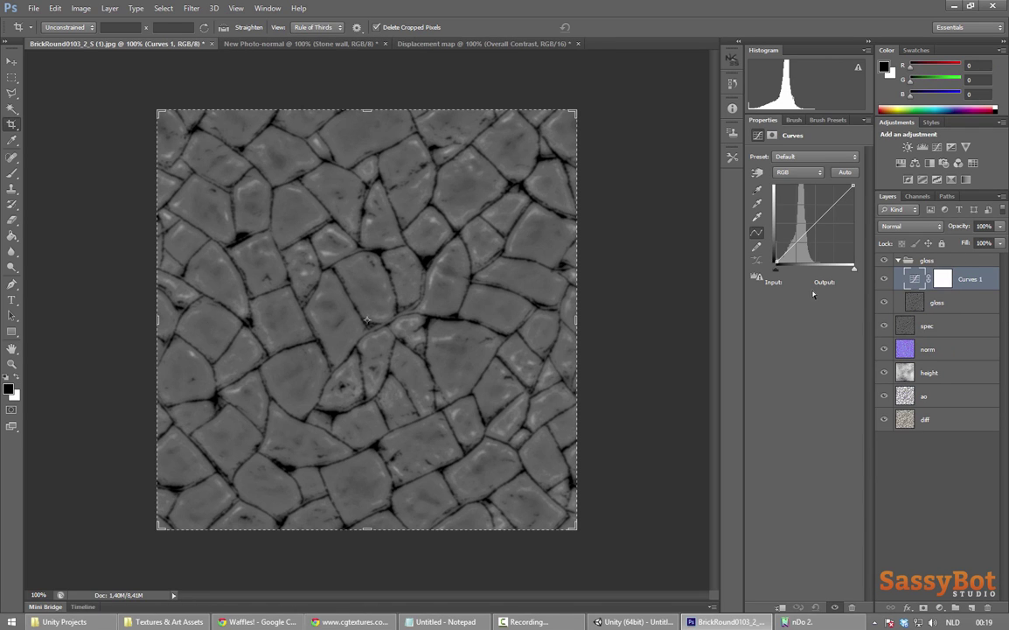
pyautogui.moveTo(859, 119); pyautogui.dragTo(654, 120)
pyautogui.click(602, 333)
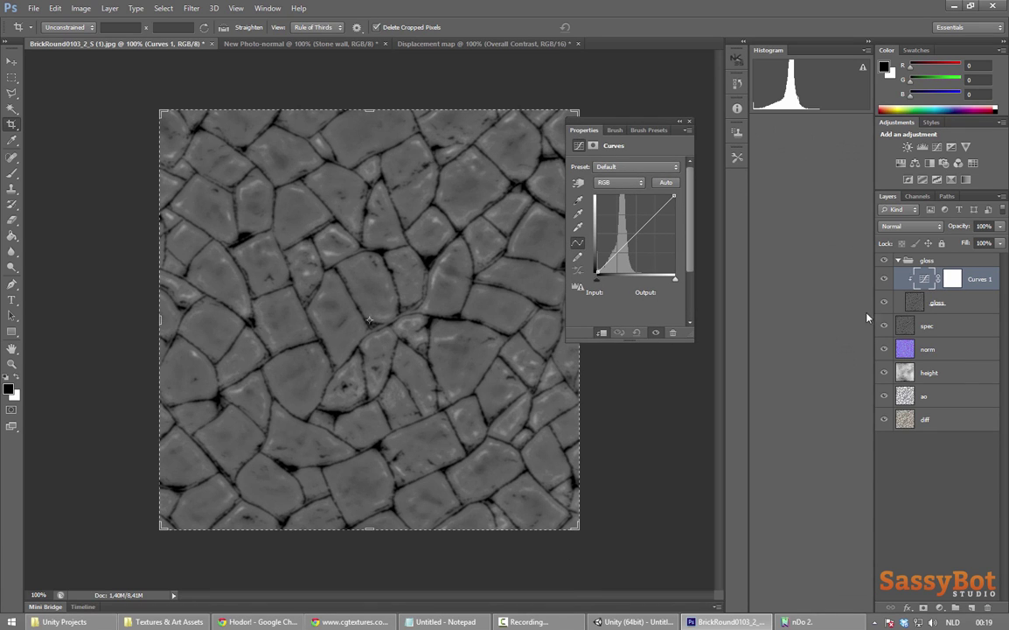
pyautogui.click(947, 302)
pyautogui.click(929, 281)
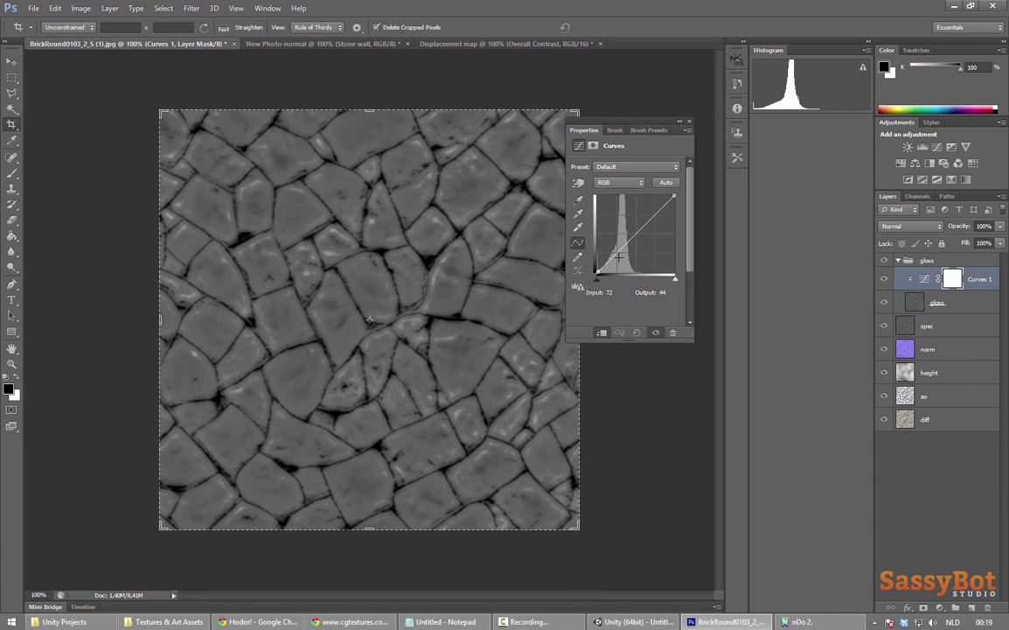
pyautogui.moveTo(610, 259); pyautogui.dragTo(621, 227)
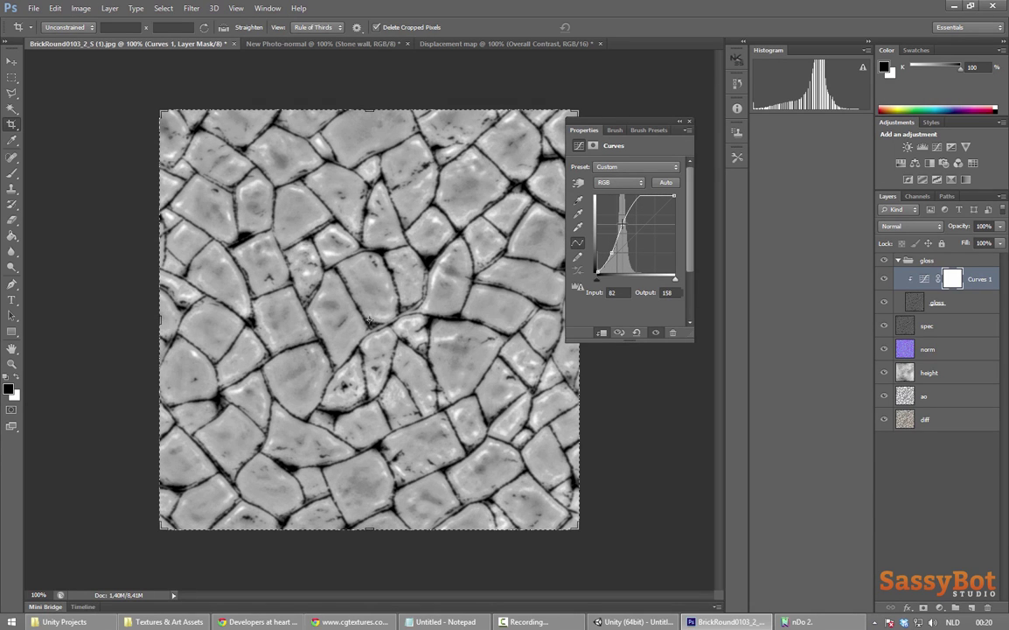
# - Duplicate the gloss layer together with its Curves adjustment, merge the copies into one layer and name it "gloss"
pyautogui.click(951, 479)
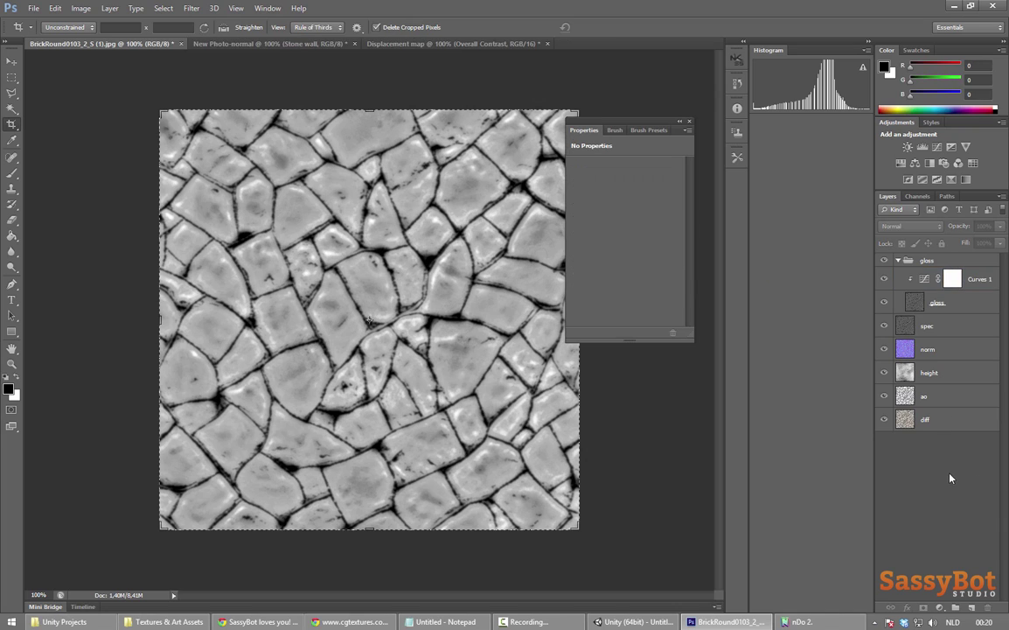
pyautogui.click(956, 309)
pyautogui.keyDown('shift'); pyautogui.click(980, 286); pyautogui.keyUp('shift')
pyautogui.hotkey('ctrl', 'j')
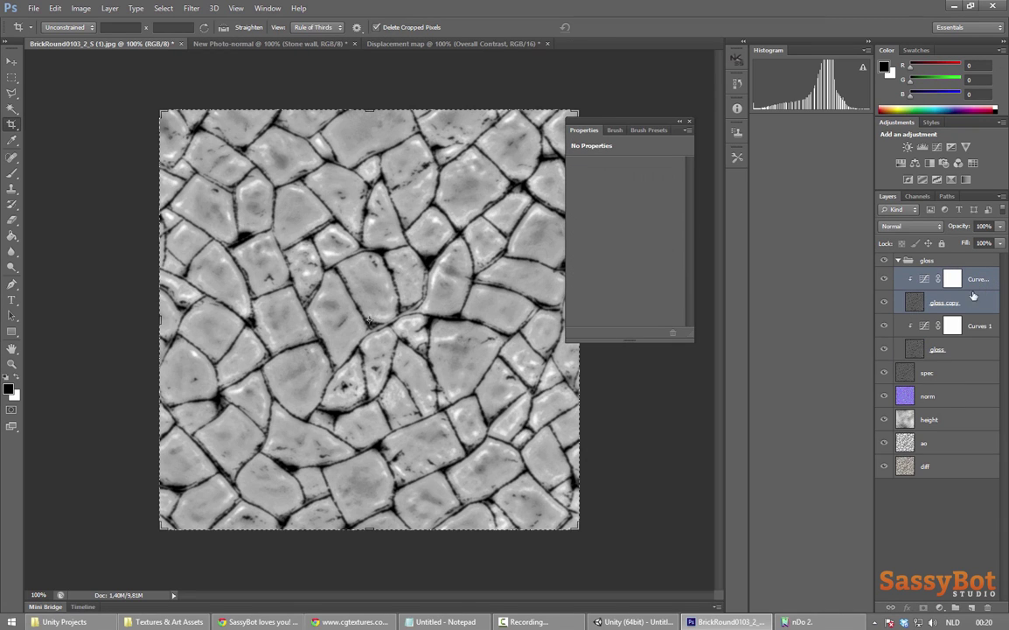
pyautogui.hotkey('ctrl', 'e')
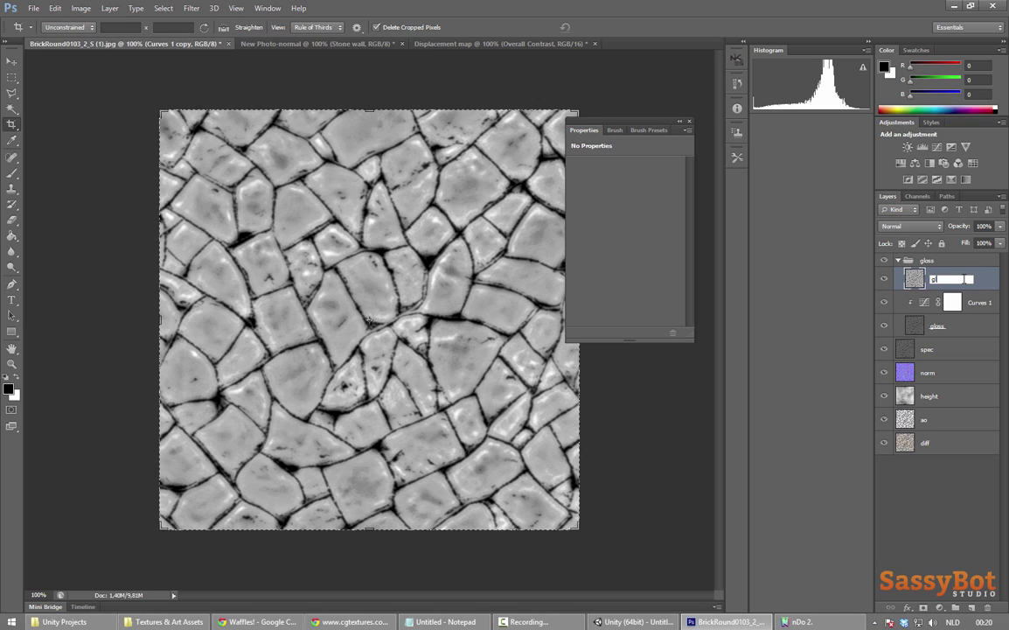
pyautogui.press('Return')
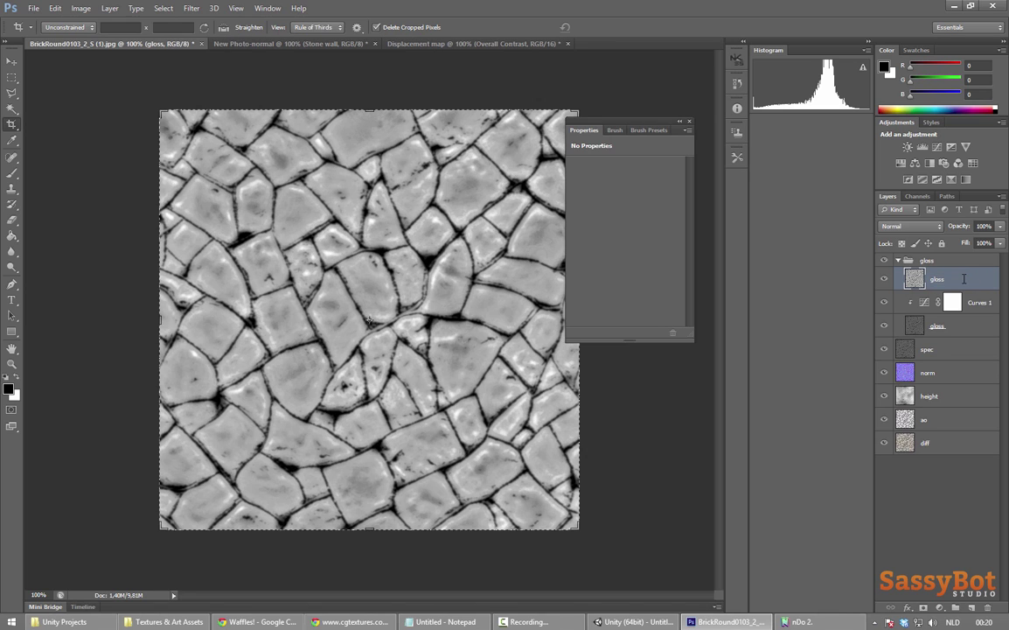
# - Rename the original layer beneath Curves 1 inside the gloss group as "spec" and clip Curves 1 to it
pyautogui.click(971, 331)
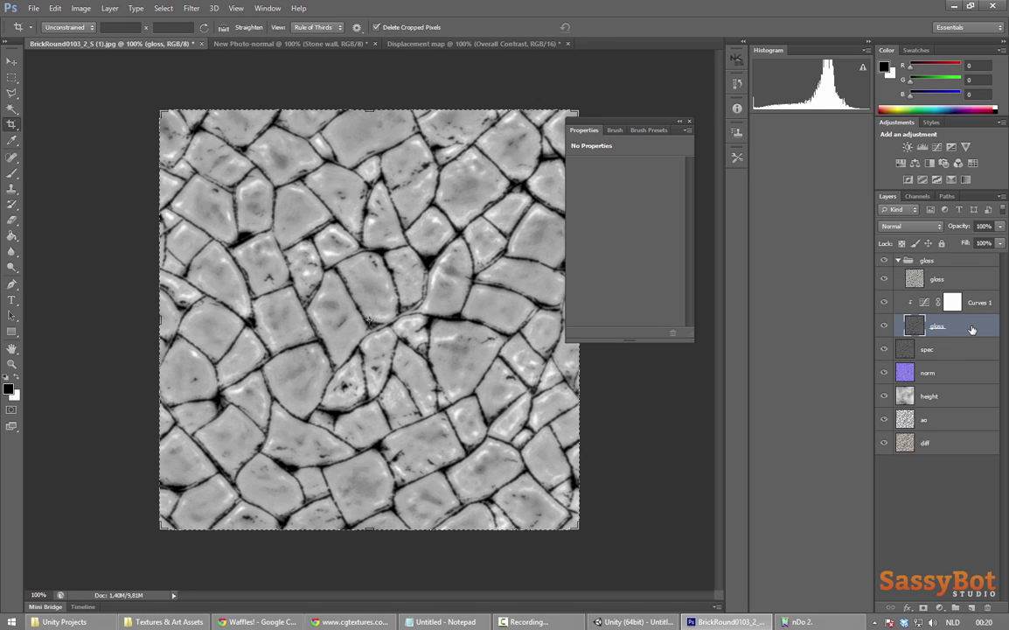
pyautogui.press('Delete')
pyautogui.click(955, 335)
pyautogui.hotkey('ctrl', 'j')
pyautogui.write('spec')
pyautogui.press('Return')
pyautogui.moveTo(944, 283); pyautogui.dragTo(944, 287)
pyautogui.moveTo(962, 325); pyautogui.dragTo(956, 293)
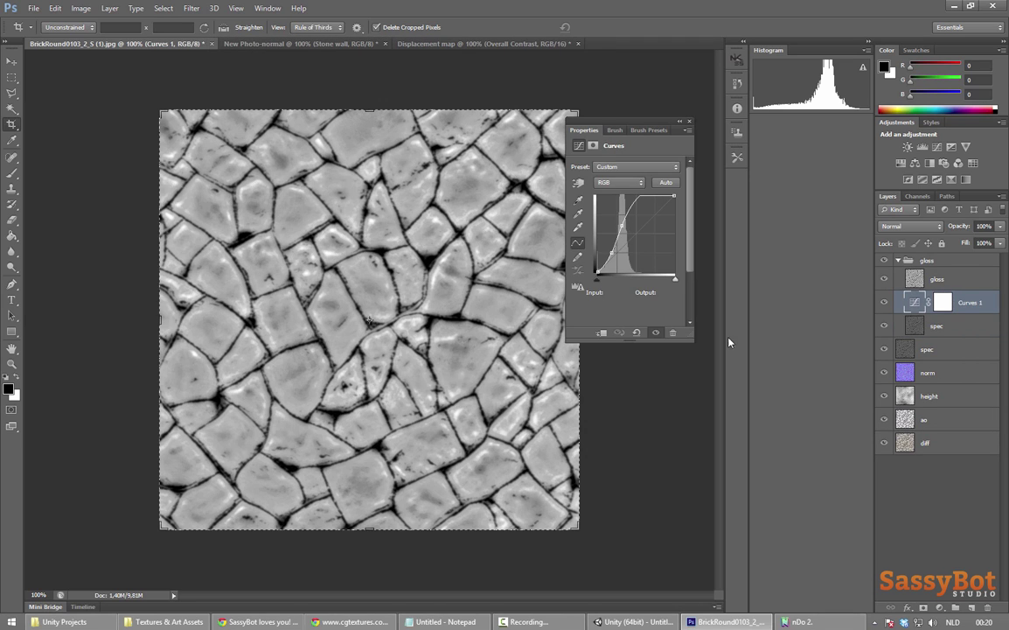
# - Copy the merged gloss layer's image into a new alpha channel and return to the layer list
pyautogui.click(905, 281)
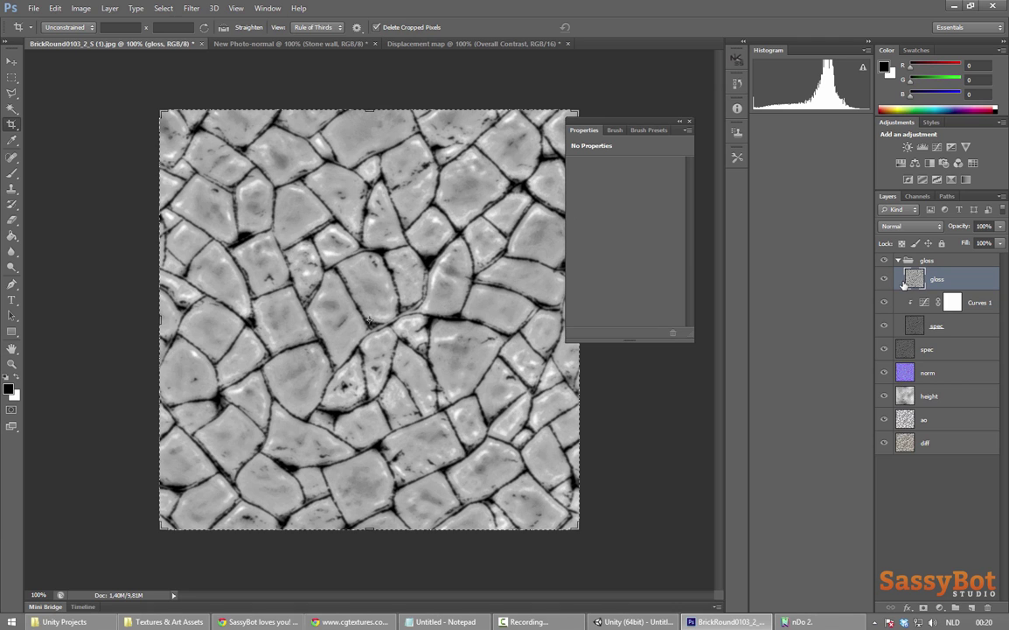
pyautogui.click(918, 196)
pyautogui.click(970, 607)
pyautogui.hotkey('ctrl', 'v')
pyautogui.click(901, 212)
pyautogui.click(888, 196)
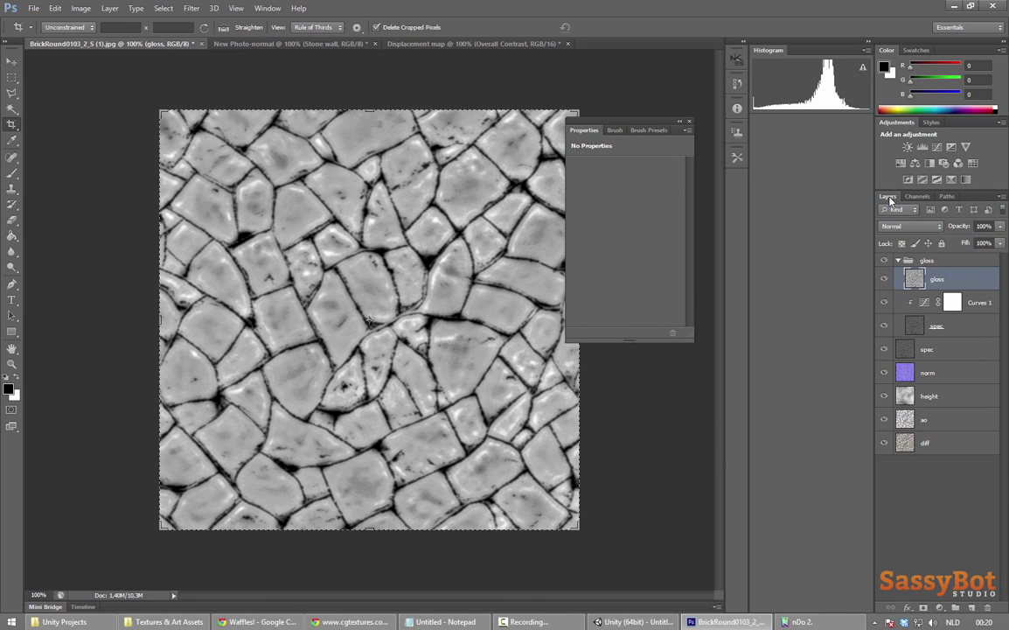
# - Collapse the gloss group and select the five layers from diff up to spec
pyautogui.click(897, 261)
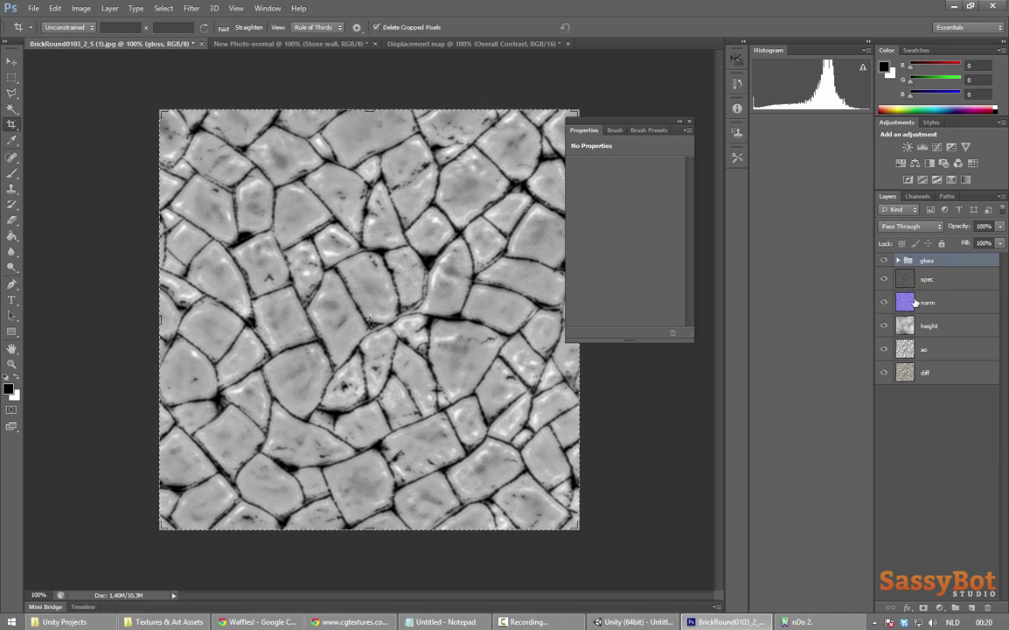
pyautogui.click(922, 434)
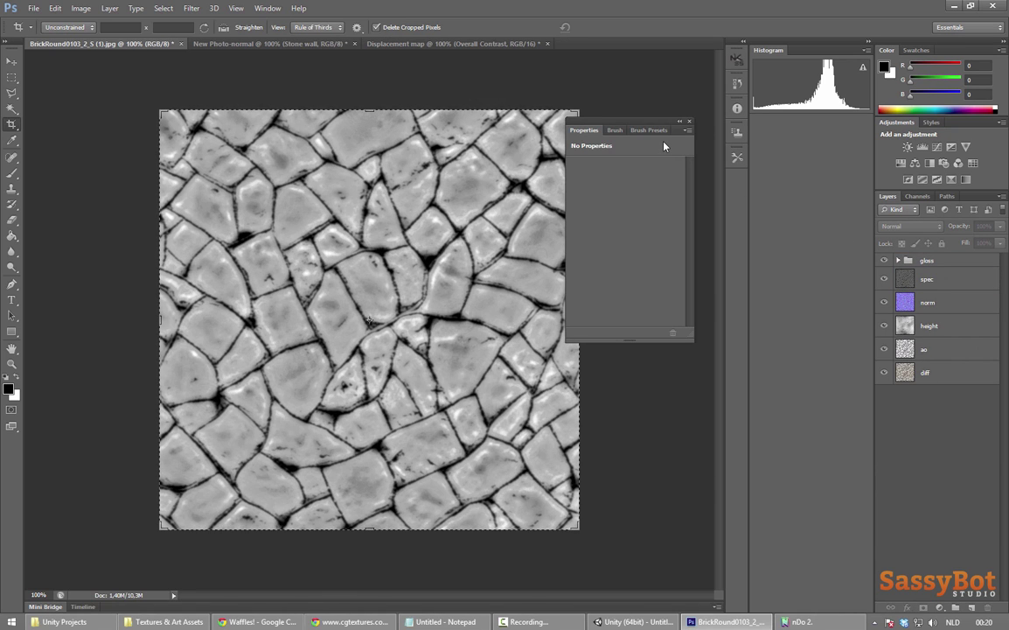
pyautogui.click(953, 371)
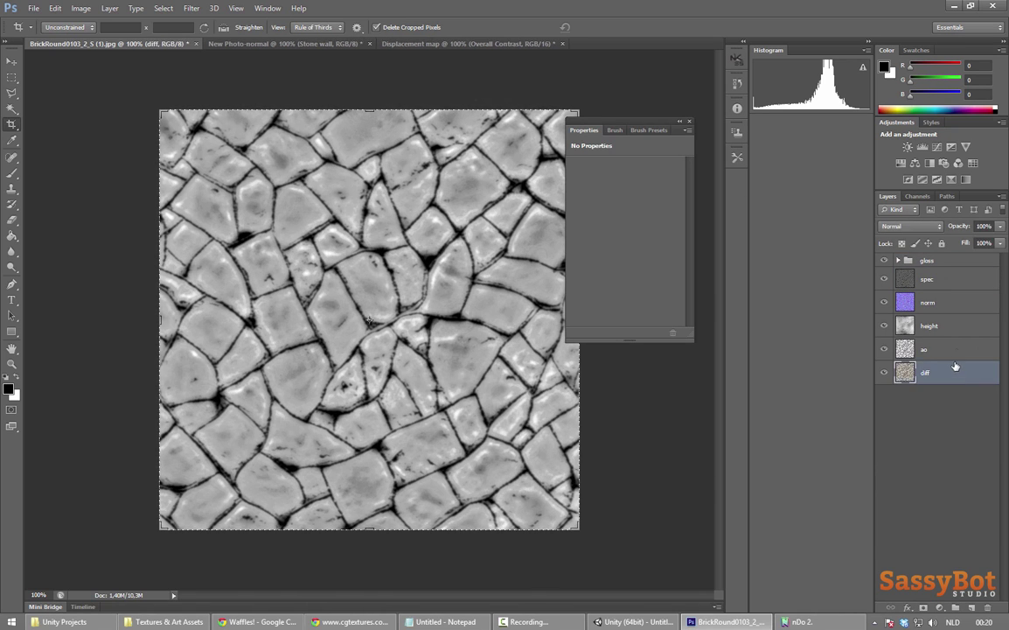
pyautogui.keyDown('shift'); pyautogui.click(947, 281); pyautogui.keyUp('shift')
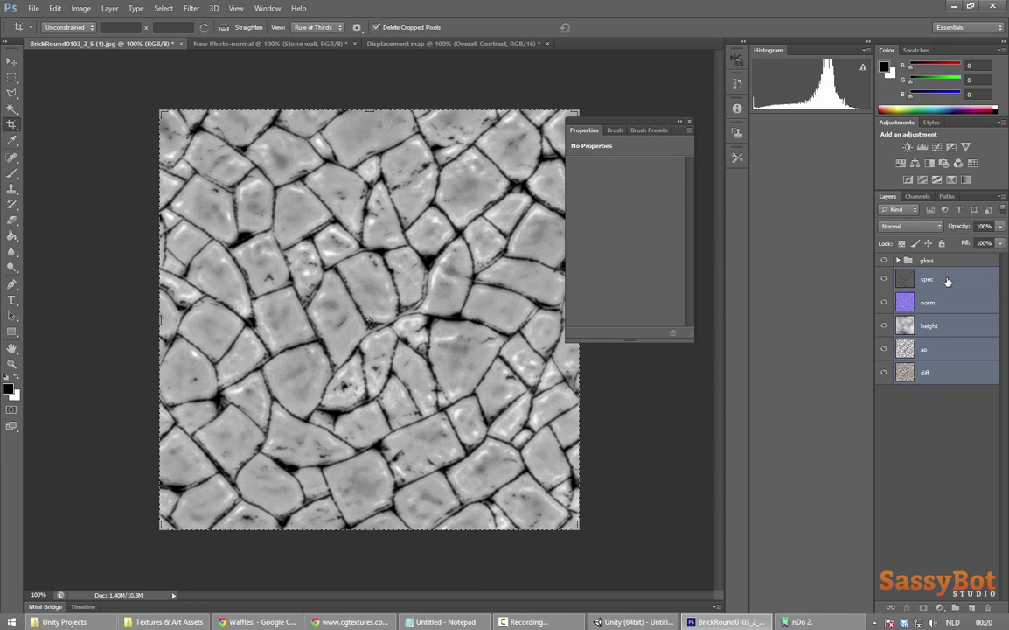
pyautogui.moveTo(578, 123); pyautogui.dragTo(594, 124)
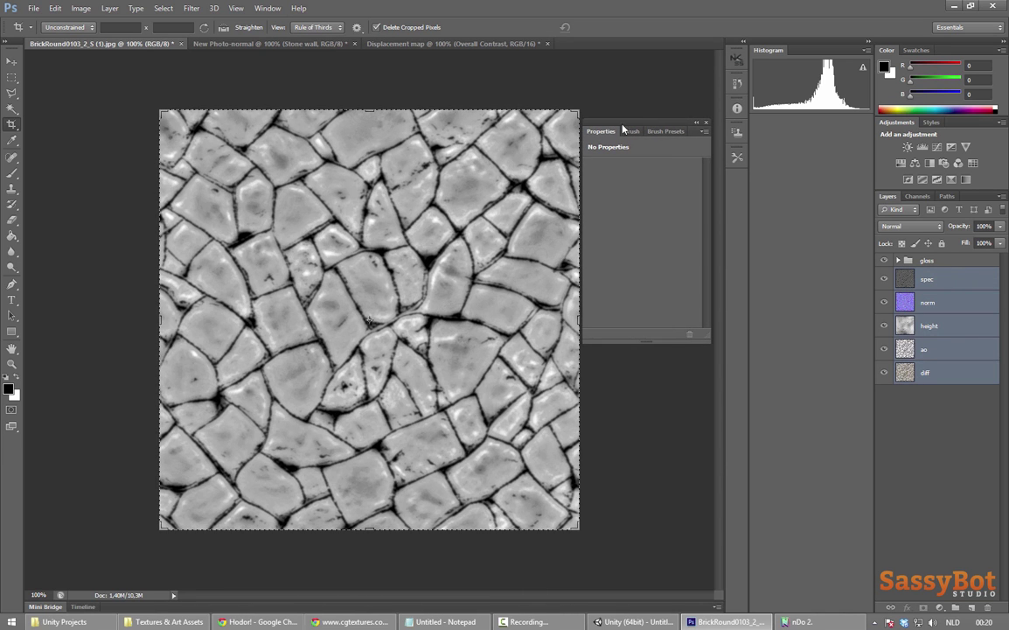
# - Hide the gloss group and set up Export Layers to Files for visible layers as 24-bit Targa with the prefix "Tile-BrickRound"
pyautogui.click(33, 8)
pyautogui.moveTo(167, 259)
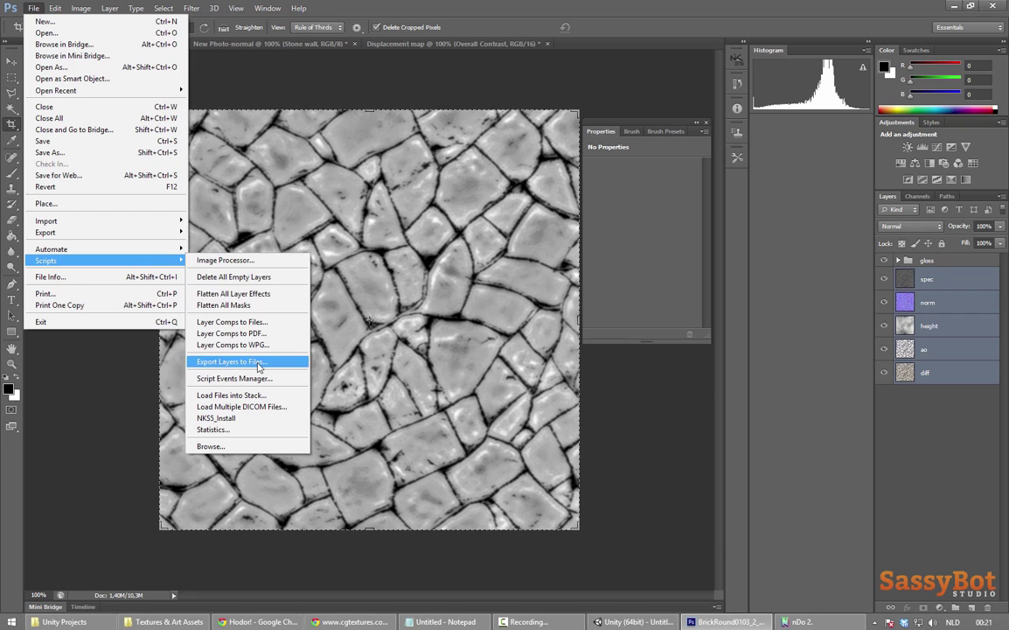
pyautogui.click(230, 361)
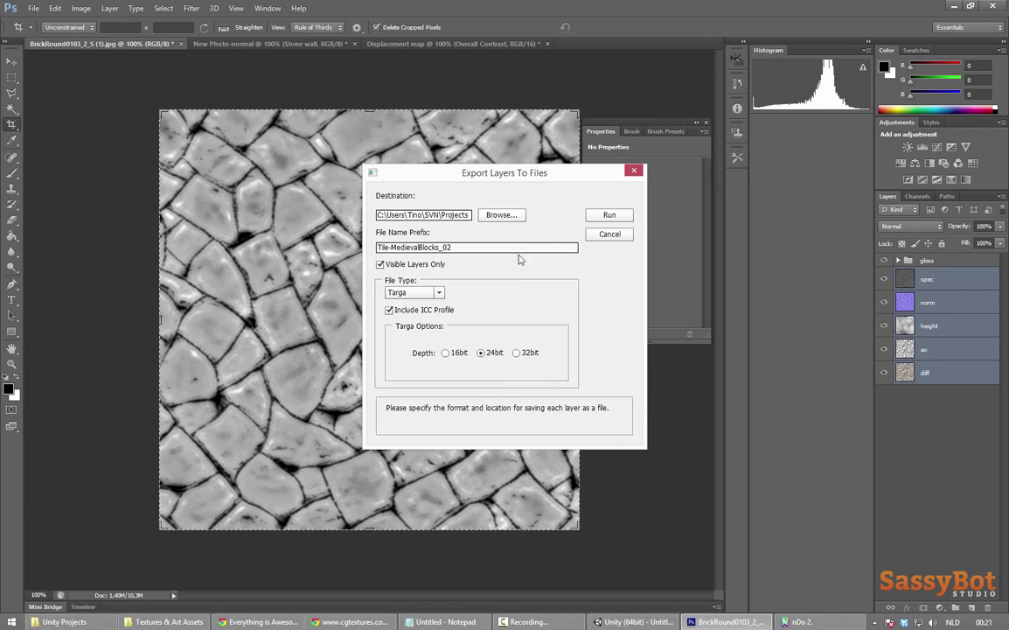
pyautogui.click(609, 214)
pyautogui.click(33, 7)
pyautogui.moveTo(167, 260)
pyautogui.click(230, 359)
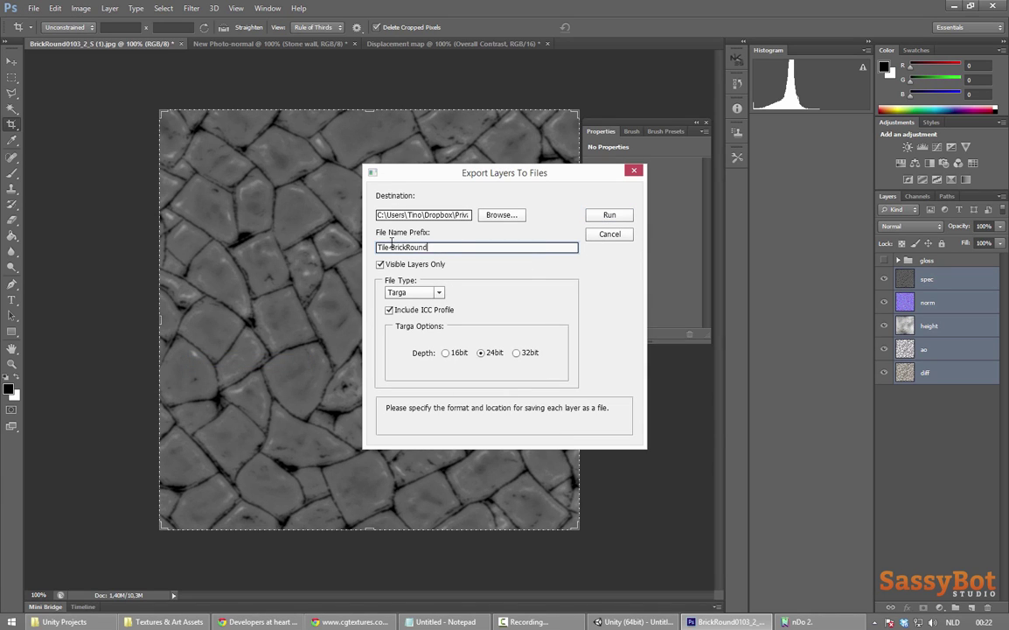
pyautogui.click(609, 215)
pyautogui.click(492, 322)
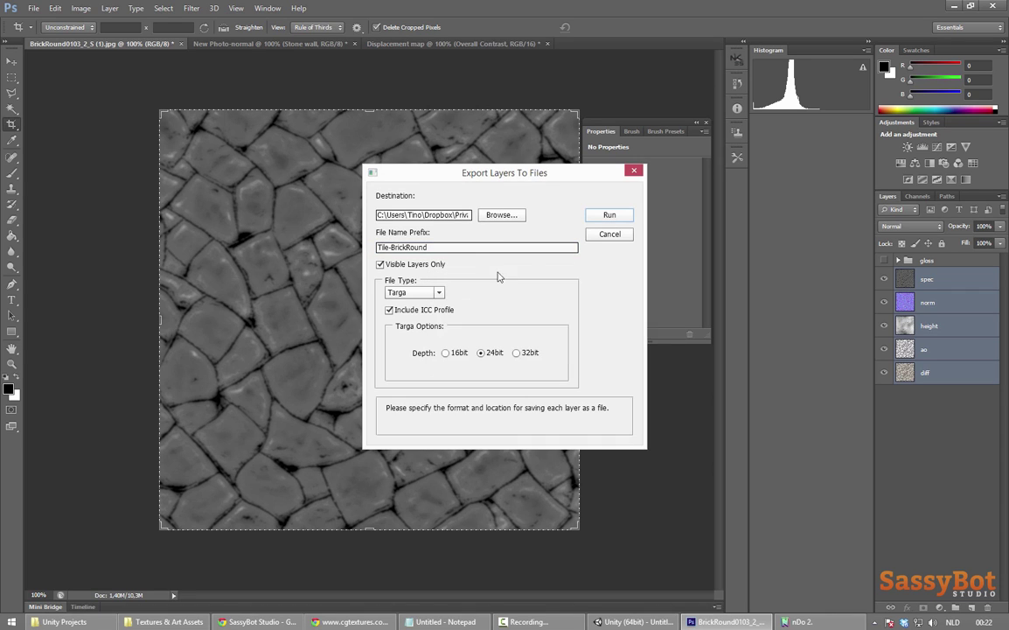
# - Set the export destination to the Assets folder of the Unity 5.0 PBR Tutorial project and run the layer export
pyautogui.click(501, 214)
pyautogui.scroll(-10, 435, 372)
pyautogui.scroll(1, 456, 285)
pyautogui.click(444, 293)
pyautogui.click(450, 305)
pyautogui.click(456, 318)
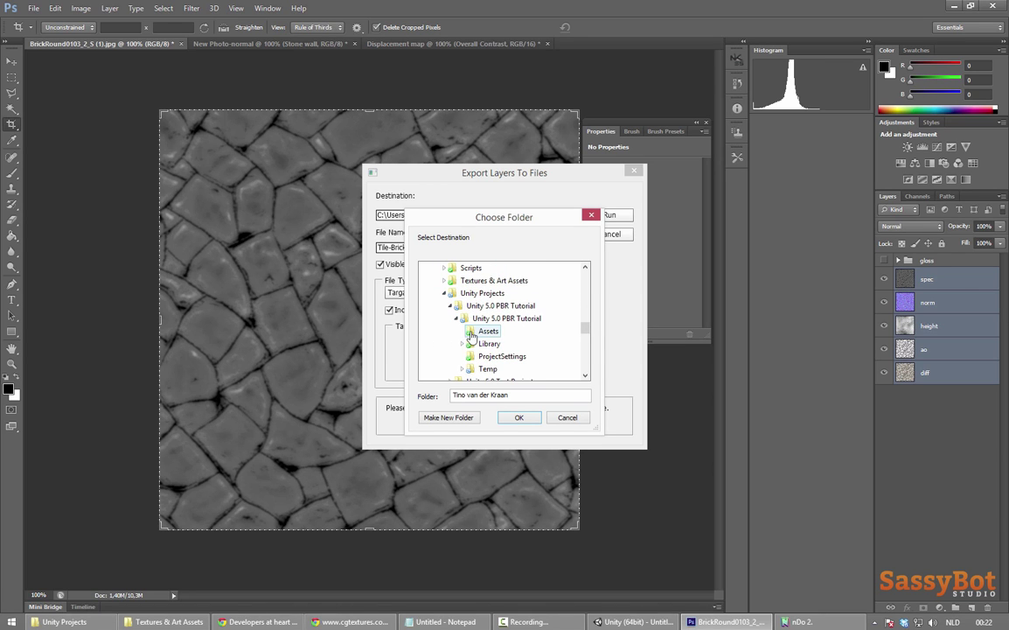
pyautogui.click(519, 419)
pyautogui.click(621, 219)
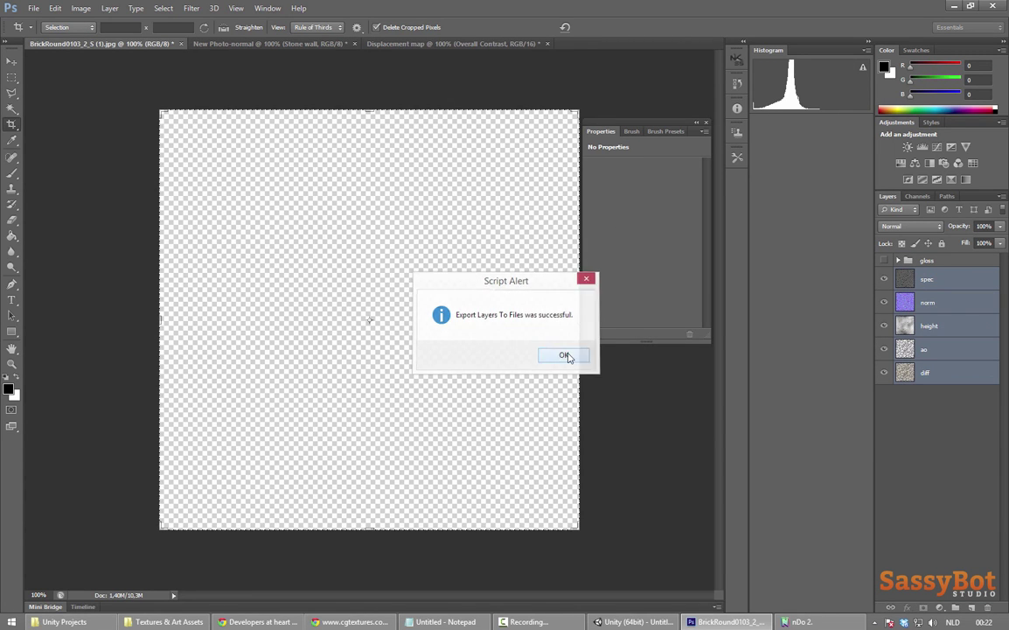
pyautogui.click(566, 353)
# - Switch to File Explorer, open the Unity 5.0 PBR Tutorial project's Assets folder and widen the name column to show the full file names
pyautogui.hotkey('alt', 'Tab')
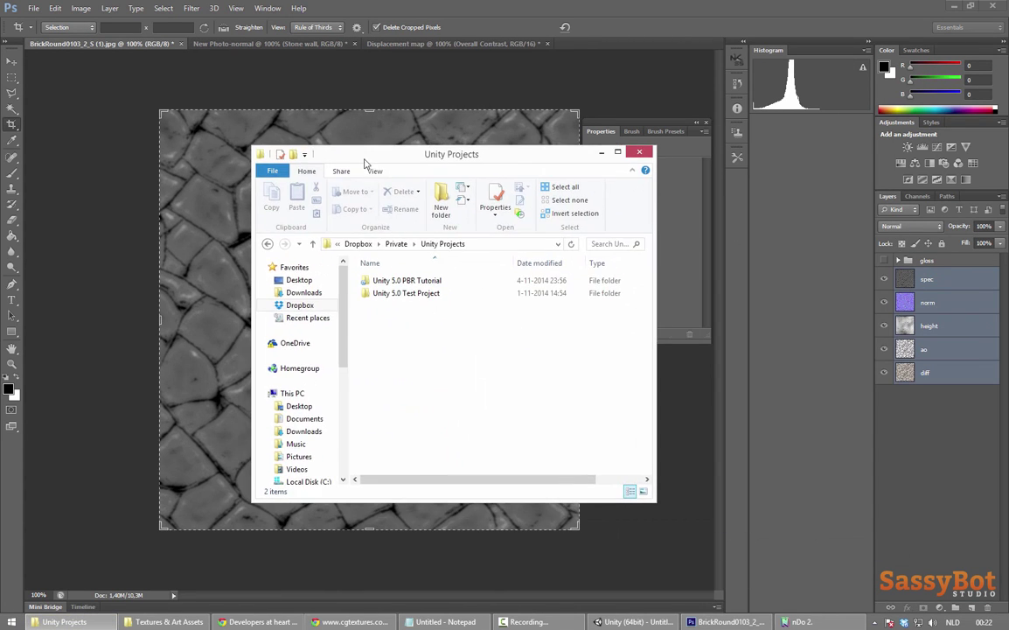
pyautogui.doubleClick(402, 280)
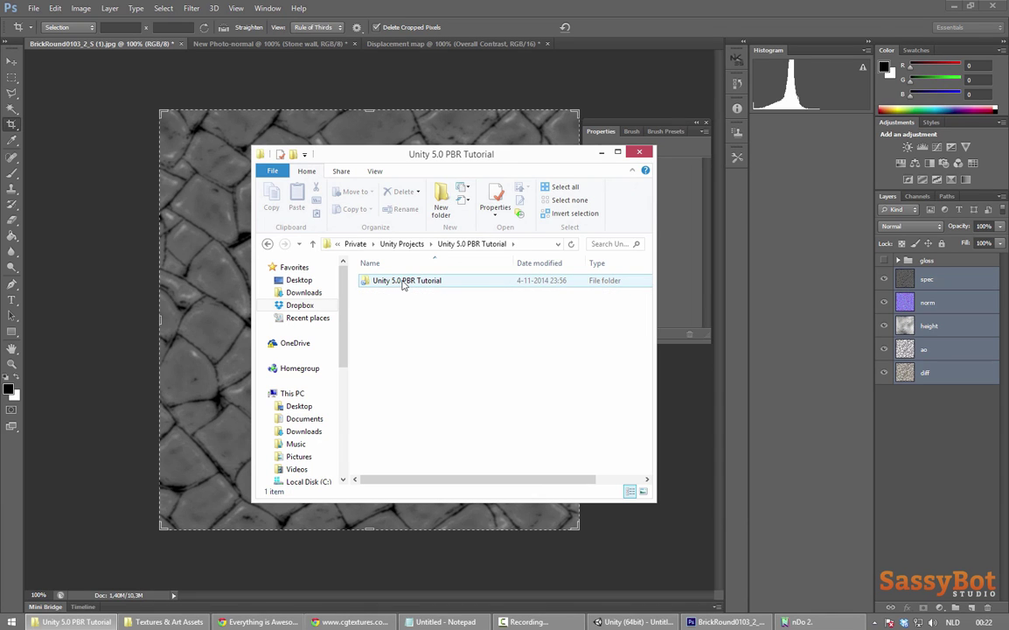
pyautogui.click(404, 244)
pyautogui.doubleClick(418, 282)
pyautogui.doubleClick(407, 281)
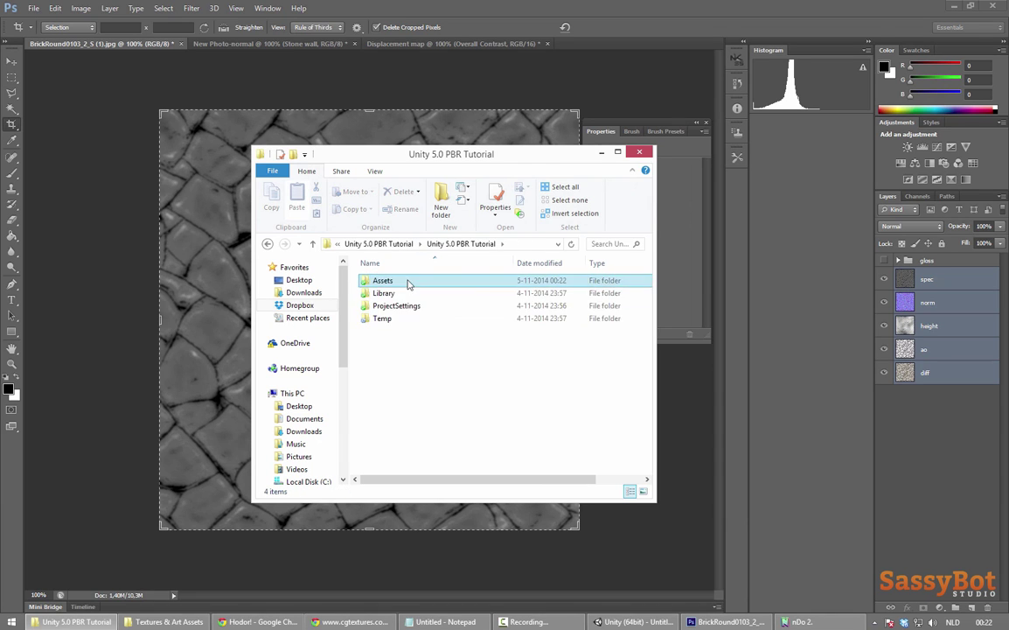
pyautogui.doubleClick(408, 281)
pyautogui.click(630, 490)
pyautogui.moveTo(446, 263); pyautogui.dragTo(490, 262)
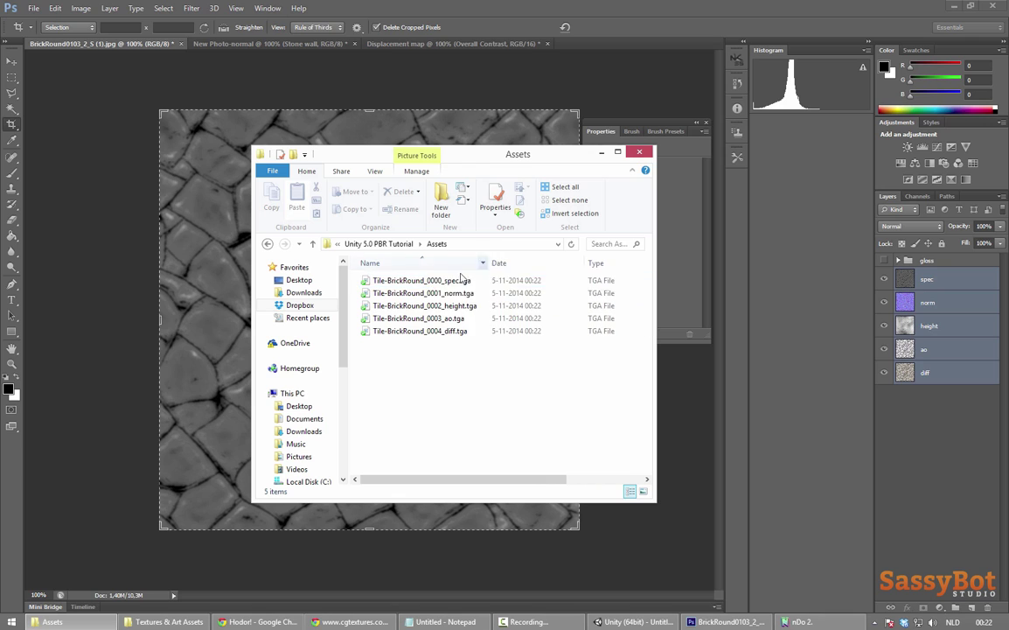
# - Remove the number from the exported spec file's name, making it "Tile-BrickRound_spec.tga"
pyautogui.click(451, 280)
pyautogui.click(451, 280)
pyautogui.press('Delete')
pyautogui.press('Return')
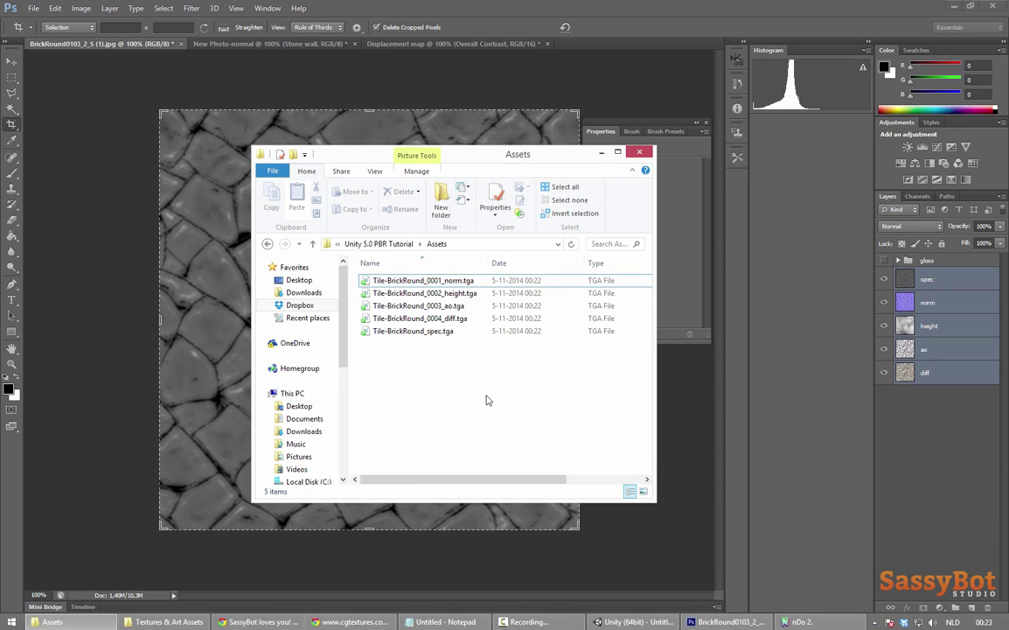
# - Use Bulk Rename Utility to strip the underscore and four-digit number, starting at character 16, from all five exported Tile-BrickRound files
pyautogui.rightClick(433, 331)
pyautogui.click(484, 62)
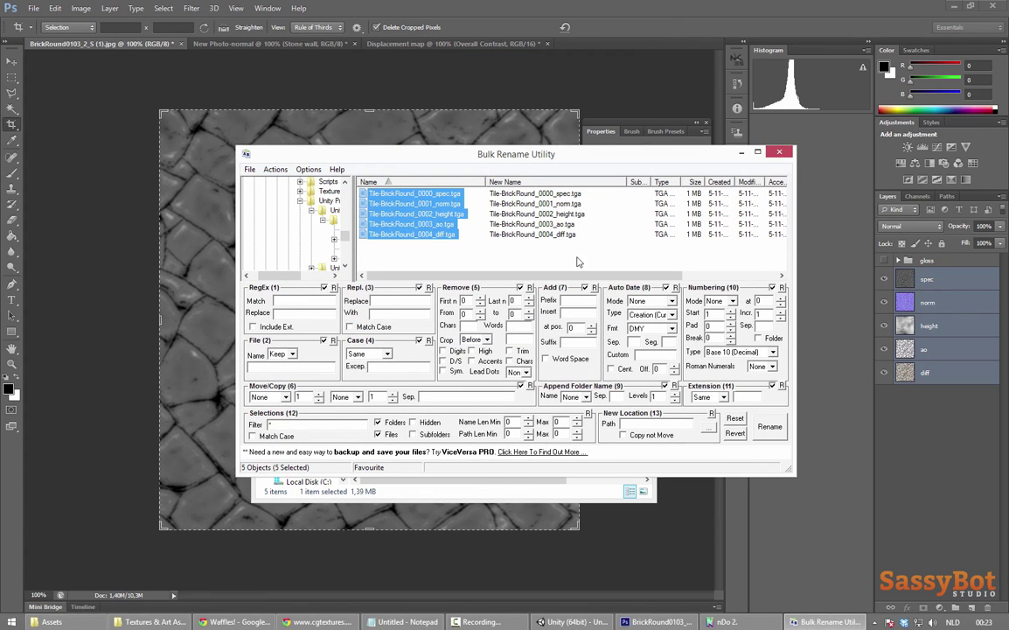
pyautogui.click(480, 297)
pyautogui.click(480, 298)
pyautogui.click(480, 298)
pyautogui.click(480, 297)
pyautogui.click(480, 297)
pyautogui.click(481, 311)
pyautogui.write('0')
pyautogui.click(480, 311)
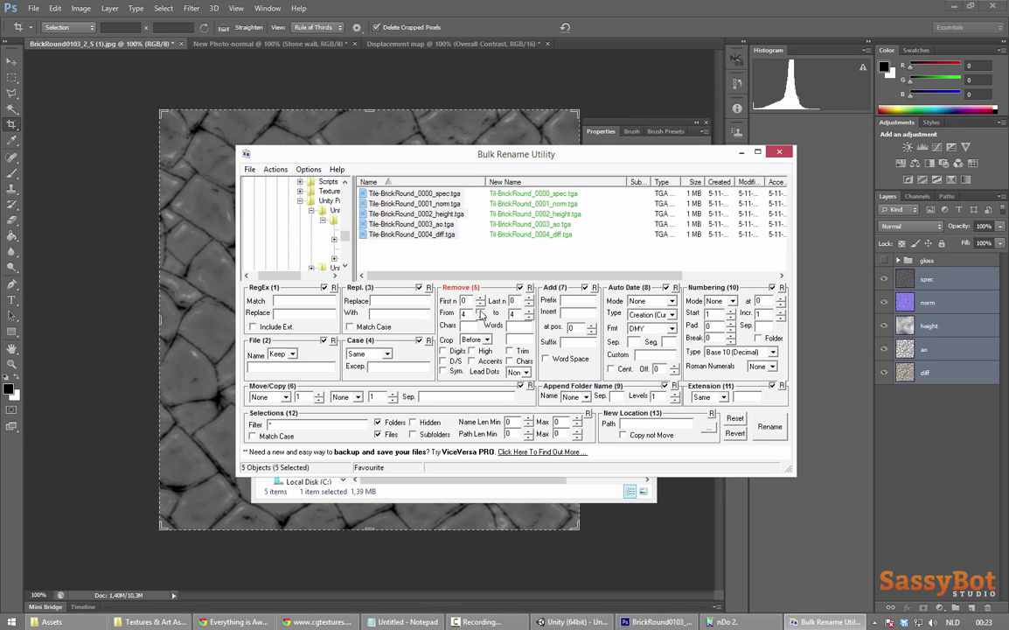
pyautogui.click(528, 313)
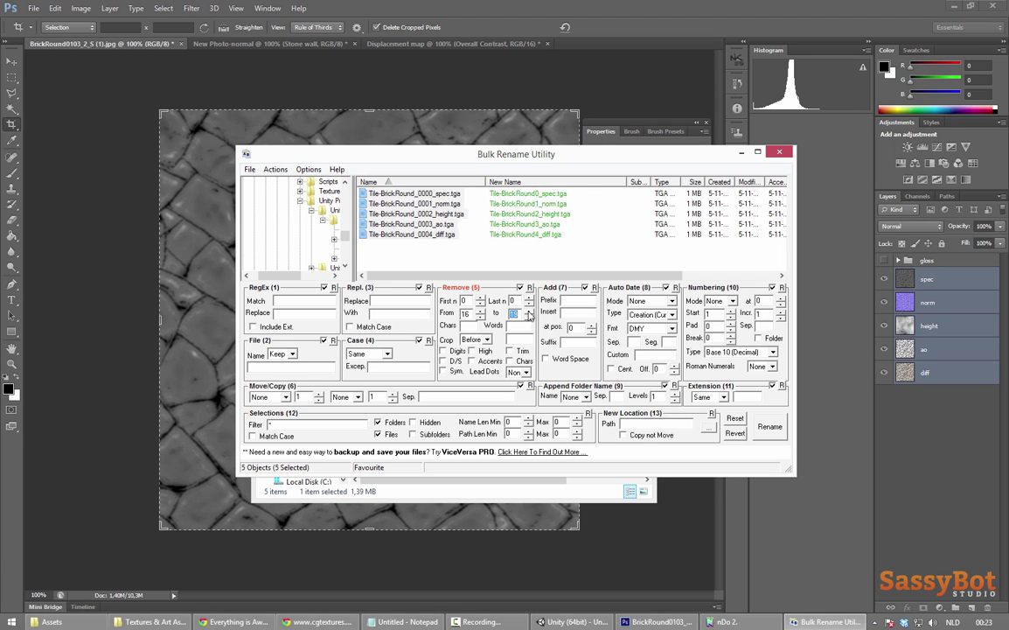
pyautogui.click(768, 425)
pyautogui.click(783, 153)
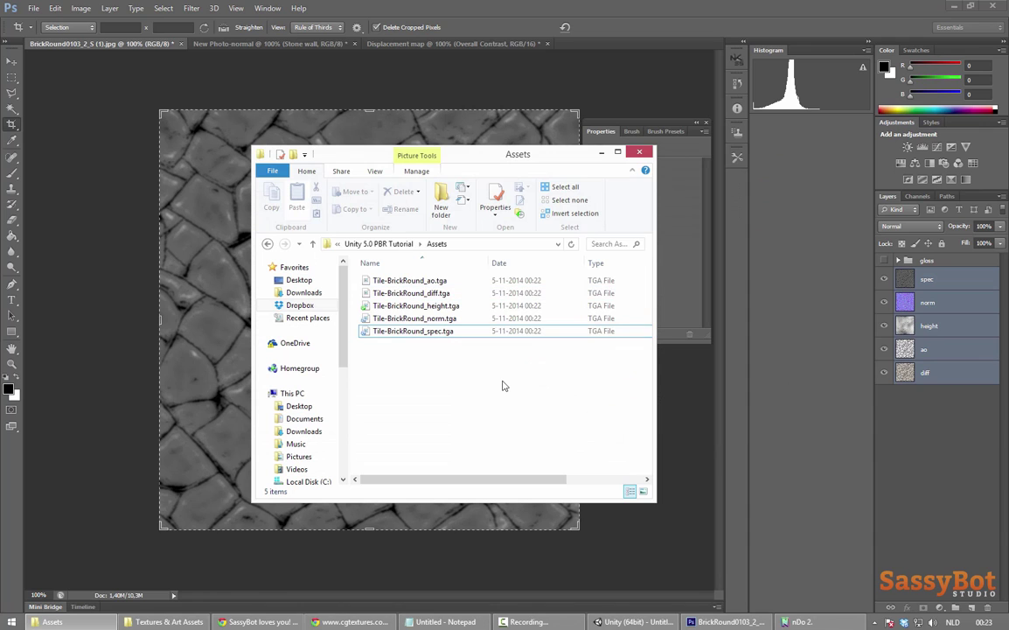
# - Return to Photoshop, hide the norm, height, ao and diff layers, and select the spec layer
pyautogui.click(602, 152)
pyautogui.click(918, 196)
pyautogui.click(888, 196)
pyautogui.moveTo(887, 326); pyautogui.dragTo(885, 373)
pyautogui.click(931, 407)
pyautogui.click(960, 279)
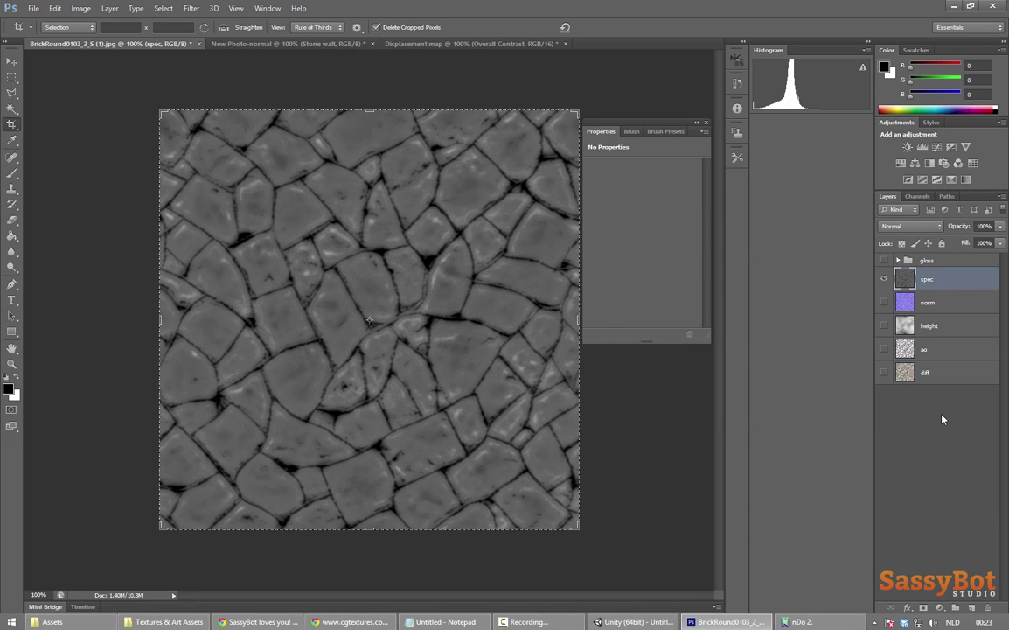
# - Start saving the spec layer as a copy in Targa format
pyautogui.hotkey('shift', 'ctrl', 's')
pyautogui.click(607, 317)
pyautogui.click(518, 496)
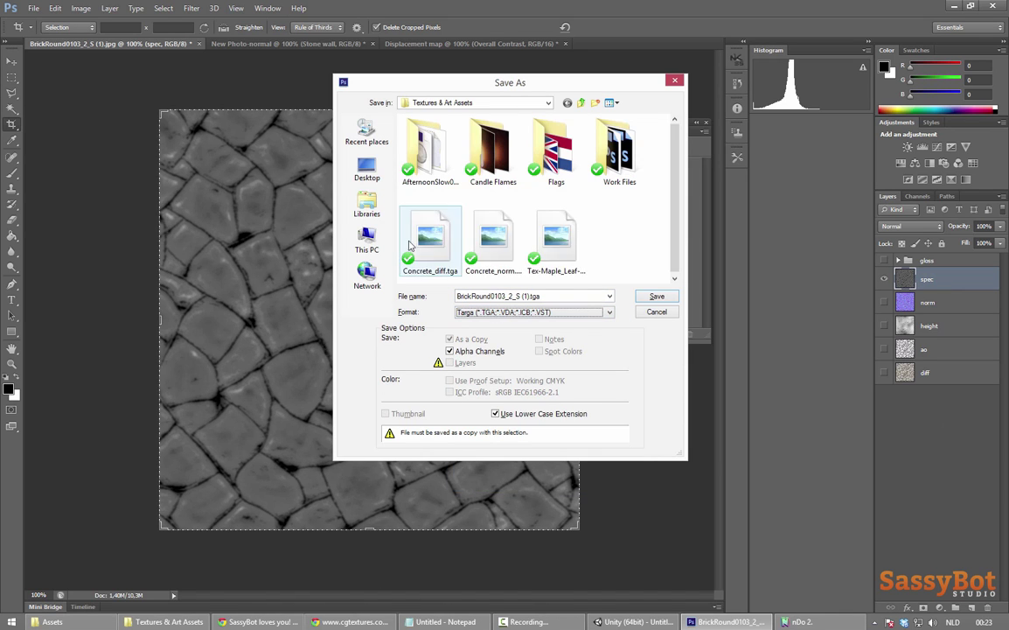
# - Browse to the Unity 5.0 PBR Tutorial project's Assets folder as the save location
pyautogui.click(367, 203)
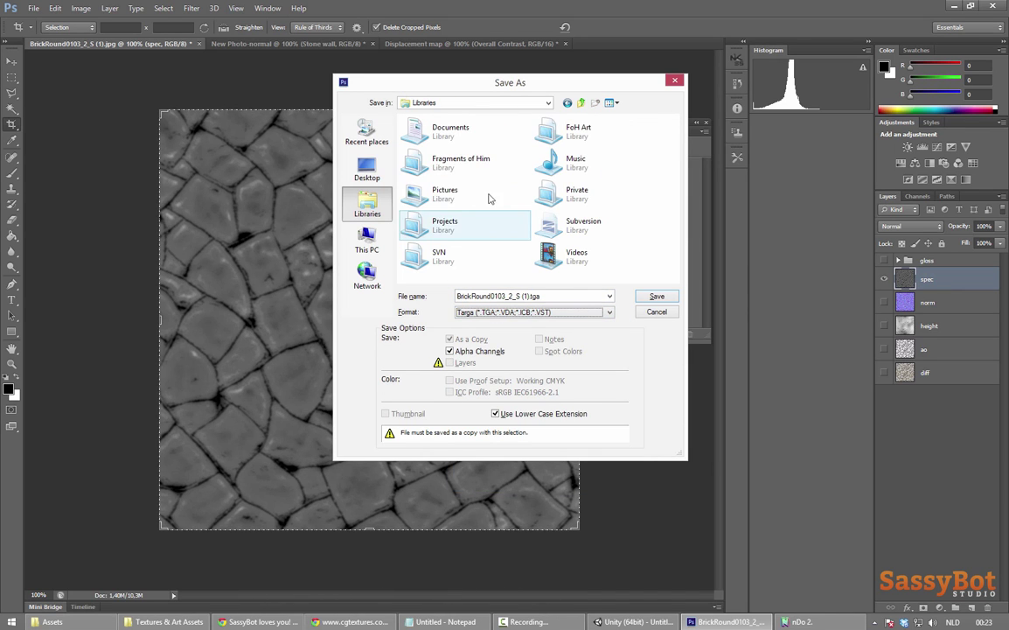
pyautogui.click(375, 178)
pyautogui.doubleClick(434, 164)
pyautogui.doubleClick(473, 198)
pyautogui.doubleClick(448, 176)
pyautogui.scroll(-6, 449, 166)
pyautogui.doubleClick(449, 160)
pyautogui.press('BackSpace')
pyautogui.scroll(-5, 445, 229)
pyautogui.doubleClick(448, 156)
pyautogui.doubleClick(459, 135)
pyautogui.click(461, 134)
pyautogui.doubleClick(462, 135)
pyautogui.doubleClick(464, 137)
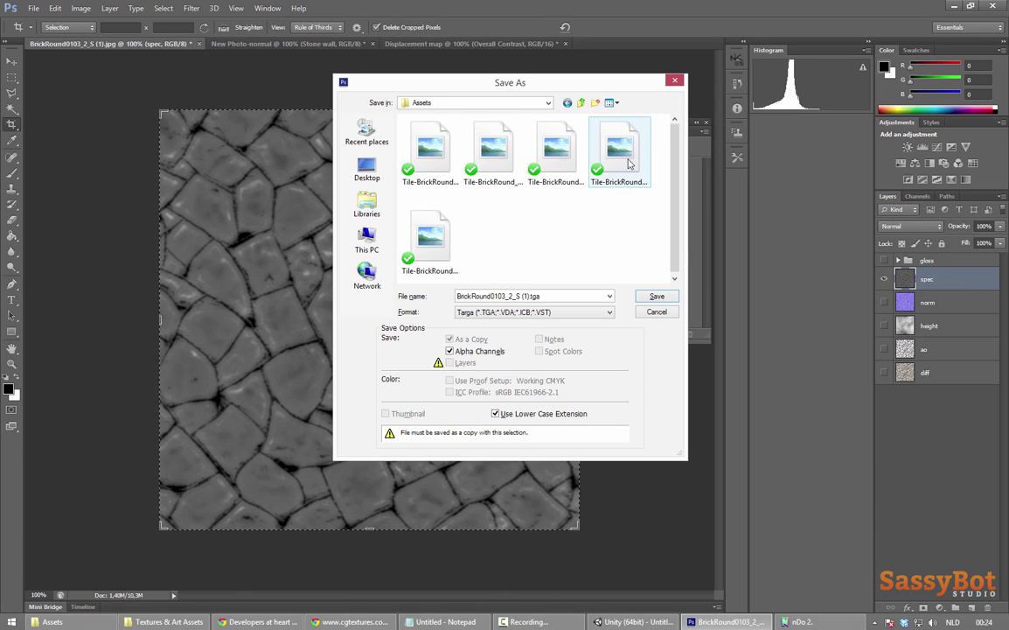
# - Show the folder's files with details and overwrite Tile-BrickRound_spec.tga, keeping the alpha channels included
pyautogui.click(612, 102)
pyautogui.click(625, 183)
pyautogui.click(472, 180)
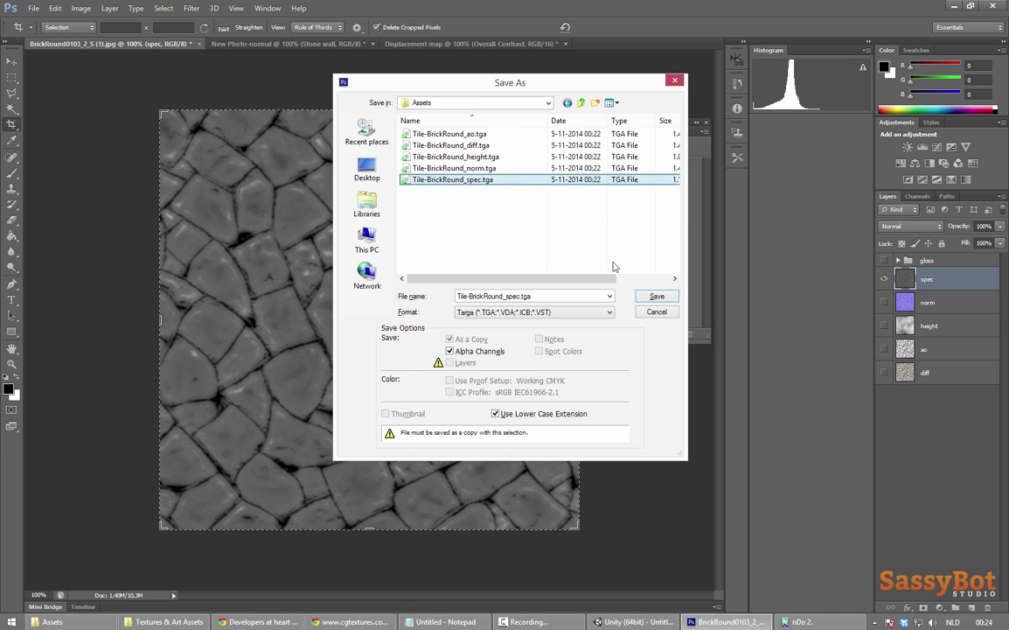
pyautogui.click(657, 296)
pyautogui.click(549, 210)
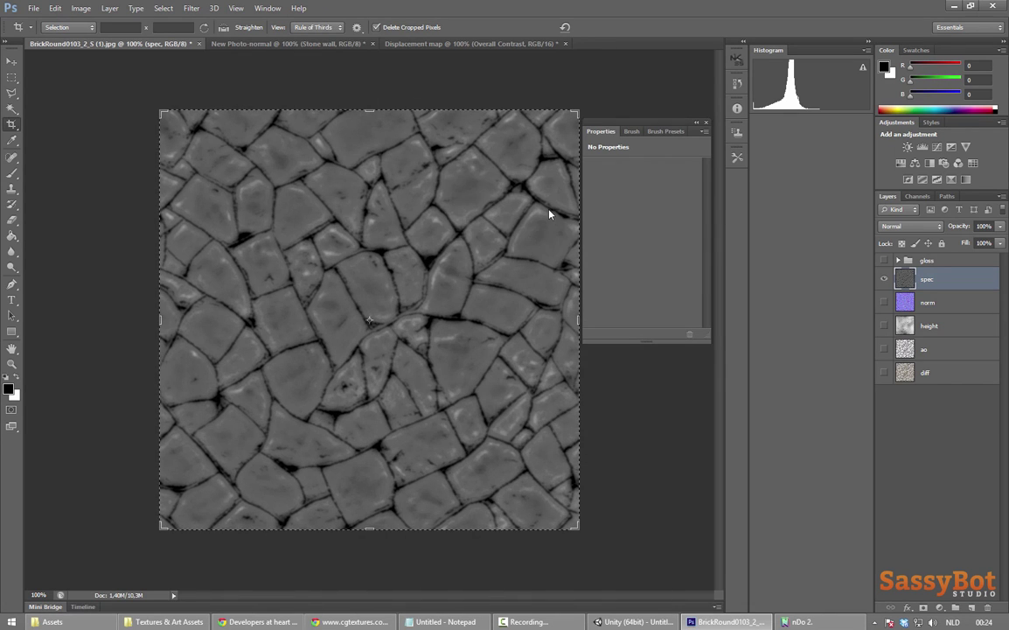
# - Switch to Unity and create a project folder named "Textures"
pyautogui.click(954, 8)
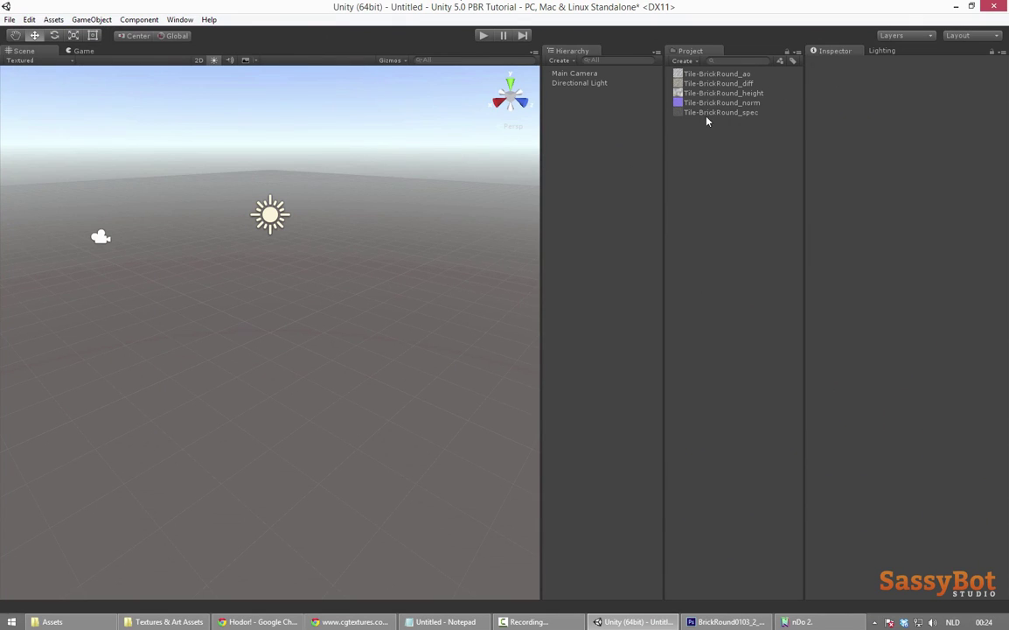
pyautogui.click(719, 112)
pyautogui.click(736, 186)
pyautogui.rightClick(742, 154)
pyautogui.moveTo(781, 159)
pyautogui.click(722, 157)
pyautogui.write('Textures')
pyautogui.press('Return')
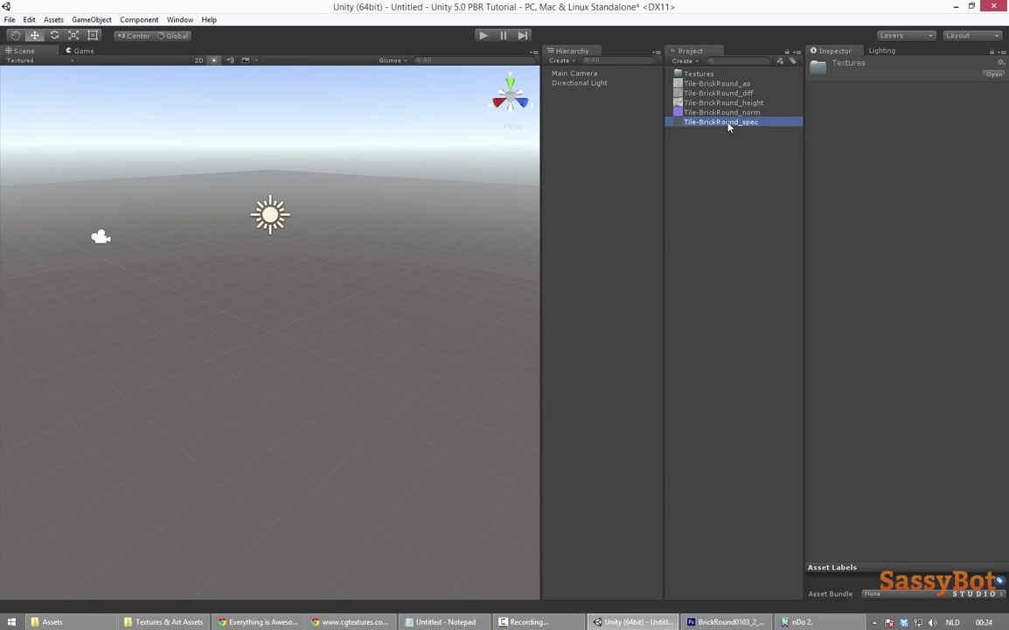
# - Move all five Tile-BrickRound textures into the Textures folder
pyautogui.click(728, 125)
pyautogui.keyDown('shift'); pyautogui.click(731, 85); pyautogui.keyUp('shift')
pyautogui.moveTo(731, 85); pyautogui.dragTo(731, 76)
# - Create another project folder named "Materials"
pyautogui.rightClick(711, 155)
pyautogui.moveTo(732, 158)
pyautogui.click(655, 169)
pyautogui.write('Materi')
pyautogui.press('BackSpace')
pyautogui.press('BackSpace')
pyautogui.press('BackSpace')
pyautogui.press('BackSpace')
pyautogui.press('BackSpace')
pyautogui.write('aterials')
pyautogui.press('Return')
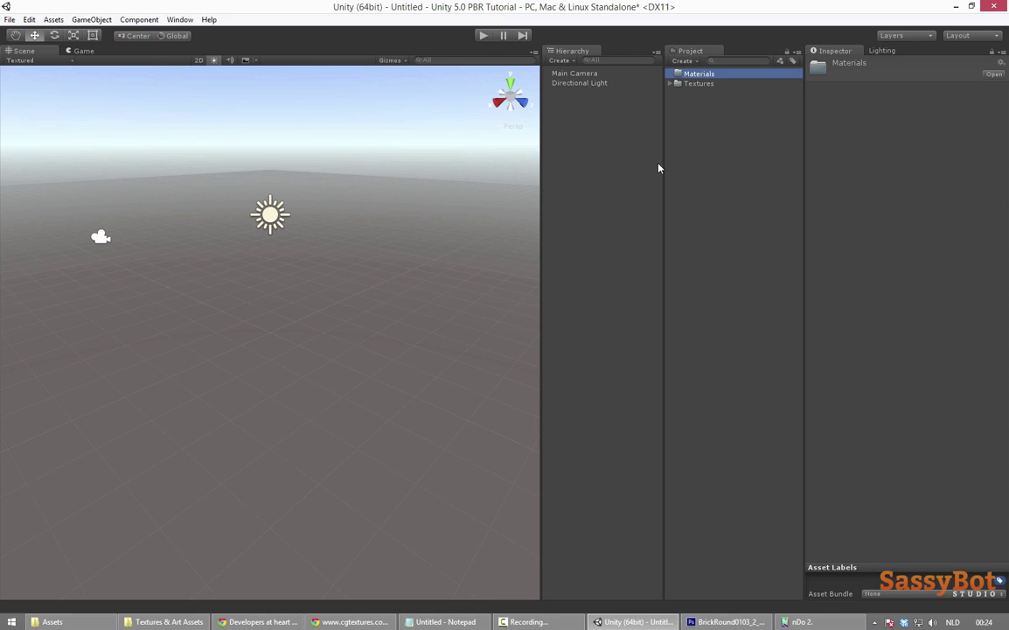
# - Create a material named "BrickRound" inside the Materials folder
pyautogui.rightClick(705, 76)
pyautogui.moveTo(719, 87)
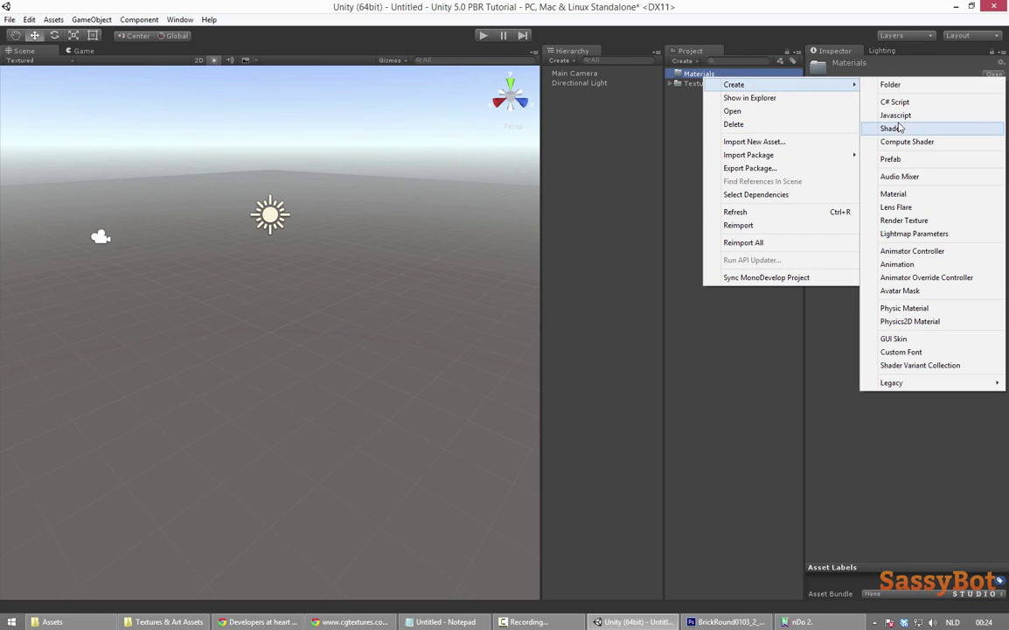
pyautogui.click(893, 193)
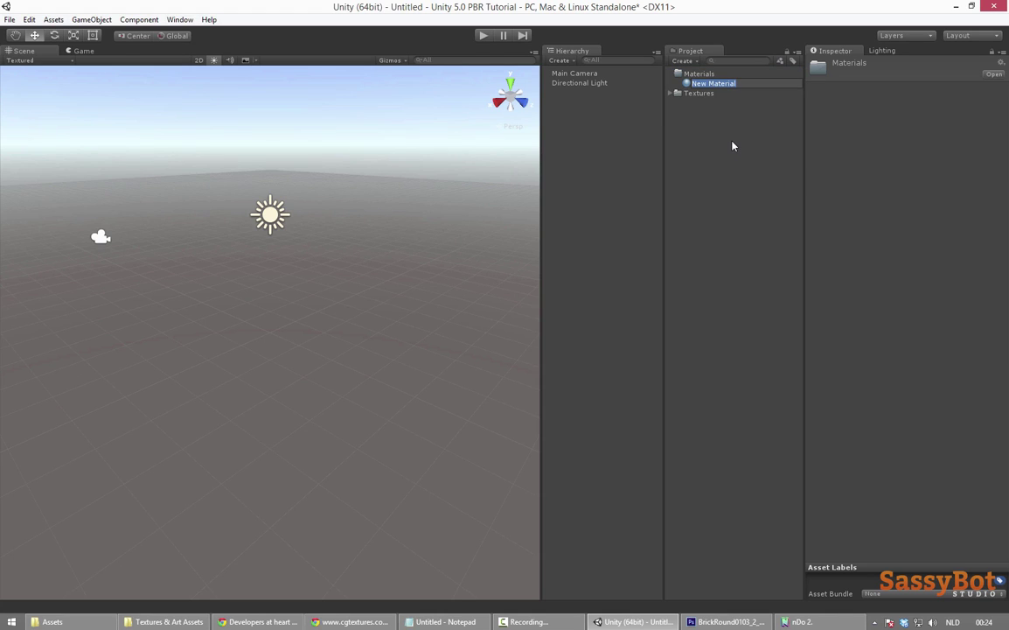
pyautogui.write('BrickRound')
pyautogui.press('Return')
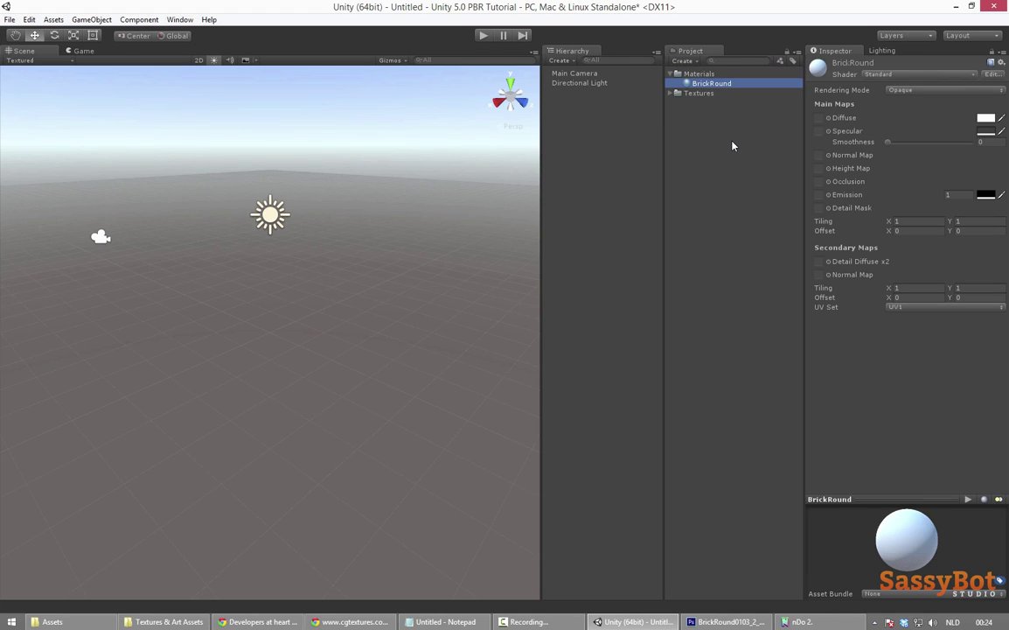
# - Add a 3D plane to the scene
pyautogui.click(92, 19)
pyautogui.moveTo(173, 64)
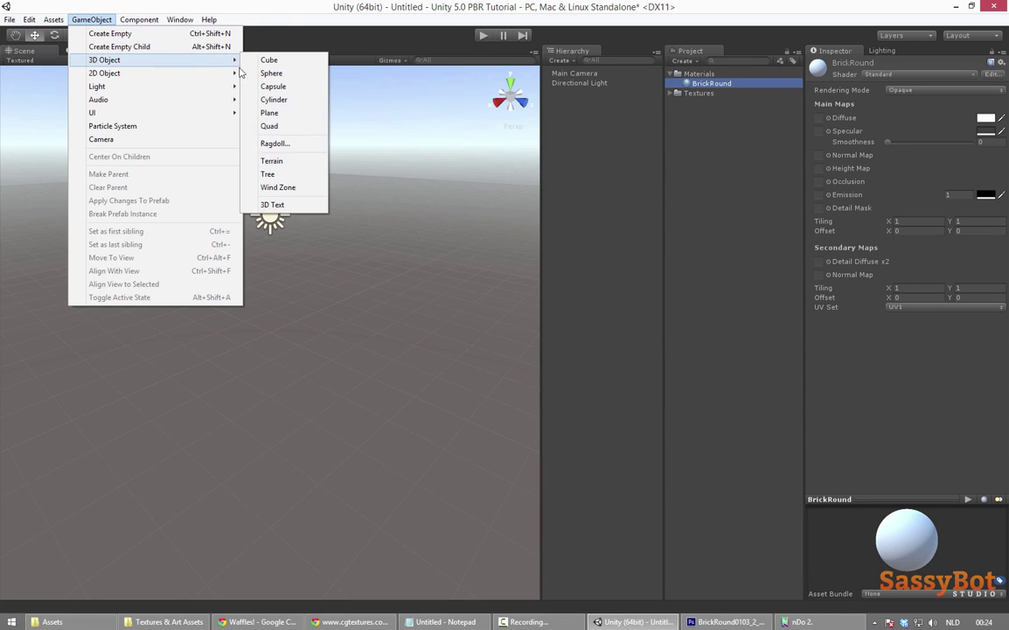
pyautogui.click(302, 114)
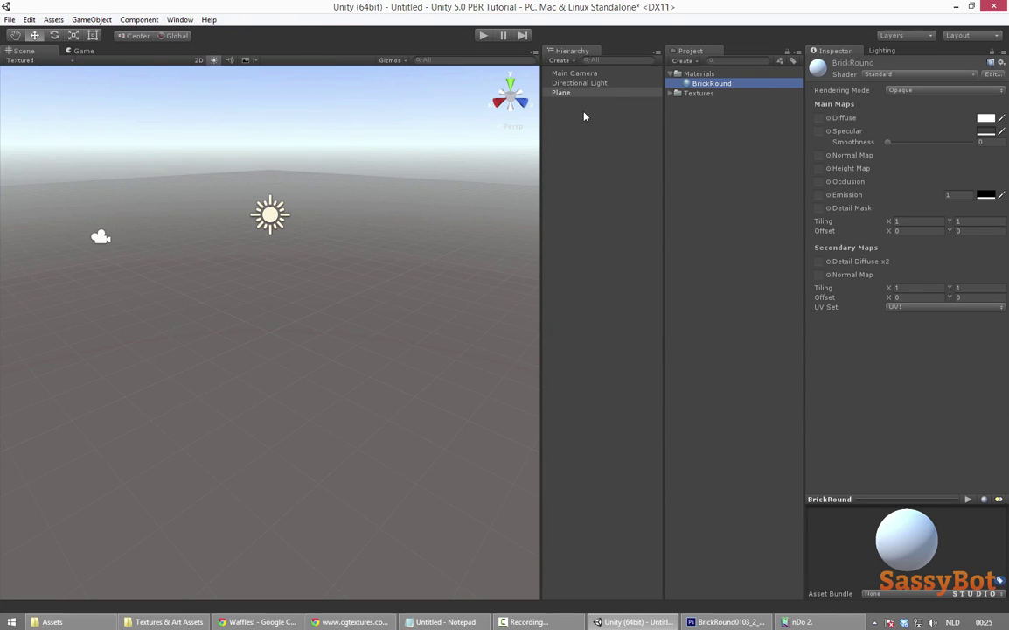
pyautogui.click(579, 82)
pyautogui.click(560, 91)
pyautogui.scroll(-3, 403, 132)
pyautogui.scroll(-1, 385, 140)
pyautogui.keyDown('alt'); pyautogui.moveTo(297, 236); pyautogui.dragTo(839, 189); pyautogui.keyUp('alt')
pyautogui.click(350, 232)
pyautogui.moveTo(351, 231)
pyautogui.keyDown('alt'); pyautogui.mouseDown()
pyautogui.moveTo(579, 169)
pyautogui.moveTo(338, 259)
pyautogui.moveTo(333, 240)
pyautogui.mouseUp(); pyautogui.keyUp('alt')
pyautogui.click(81, 20)
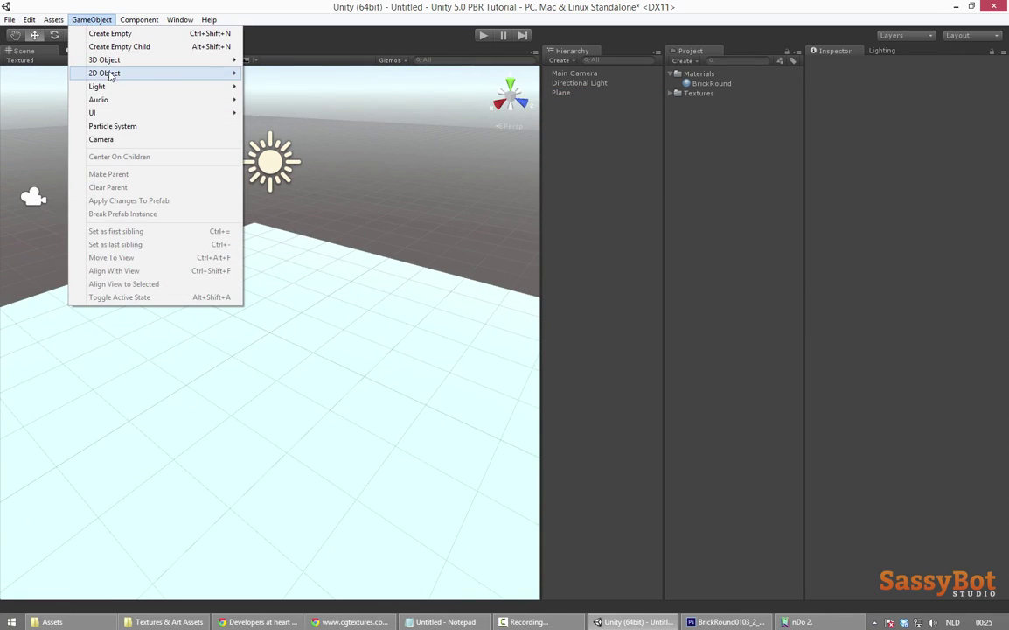
pyautogui.moveTo(101, 73)
pyautogui.click(276, 56)
pyautogui.hotkey('ctrl', 'z')
# - Add a 3D sphere to the scene, move it away from the origin and prepare to scale it
pyautogui.click(87, 19)
pyautogui.moveTo(123, 60)
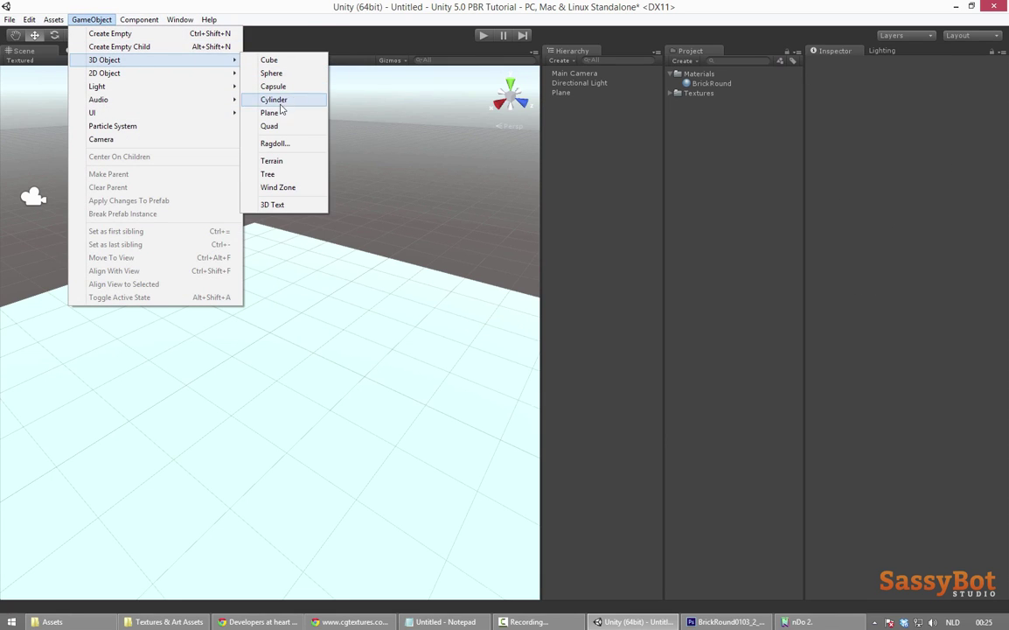
pyautogui.click(272, 73)
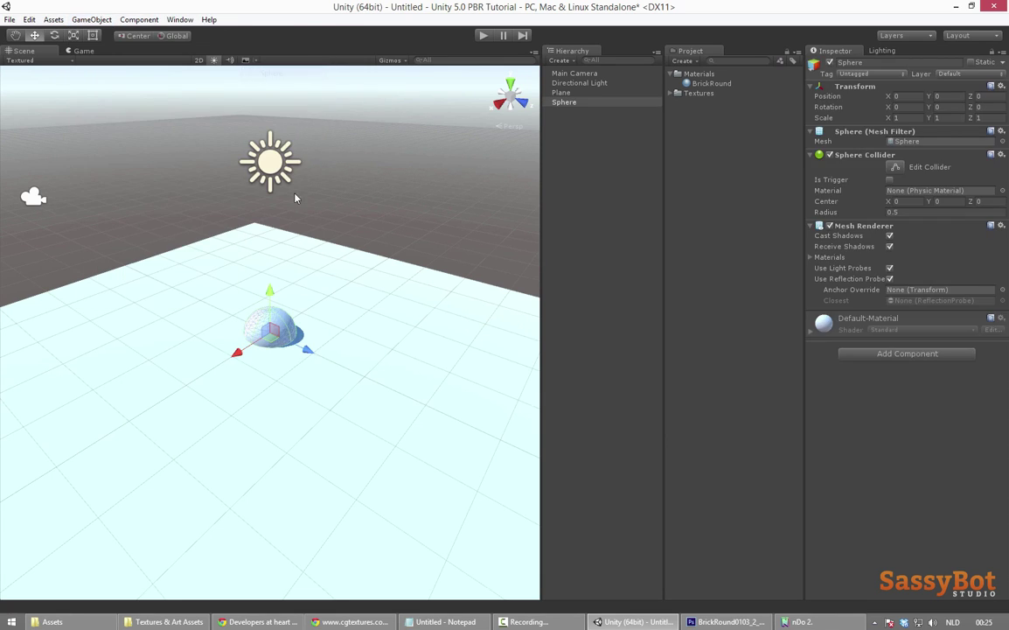
pyautogui.moveTo(273, 297); pyautogui.dragTo(481, 148)
pyautogui.press('r')
# - Apply the BrickRound material to both the plane and the sphere
pyautogui.moveTo(711, 83); pyautogui.dragTo(461, 304)
pyautogui.moveTo(706, 92); pyautogui.dragTo(297, 188)
pyautogui.keyDown('alt'); pyautogui.moveTo(390, 183); pyautogui.dragTo(421, 189); pyautogui.keyUp('alt')
pyautogui.scroll(2, 385, 171)
# - Scale the sphere uniformly to about 2.68 and raise it above the plane to a Y position of about 1.9
pyautogui.click(325, 91)
pyautogui.moveTo(328, 90); pyautogui.dragTo(351, 197)
pyautogui.click(295, 208)
pyautogui.press('w')
pyautogui.moveTo(298, 178); pyautogui.dragTo(300, 58)
pyautogui.scroll(3, 357, 128)
pyautogui.moveTo(359, 132)
pyautogui.keyDown('alt'); pyautogui.mouseDown()
pyautogui.moveTo(358, 100)
pyautogui.moveTo(359, 114)
pyautogui.mouseUp(); pyautogui.keyUp('alt')
pyautogui.click(419, 236)
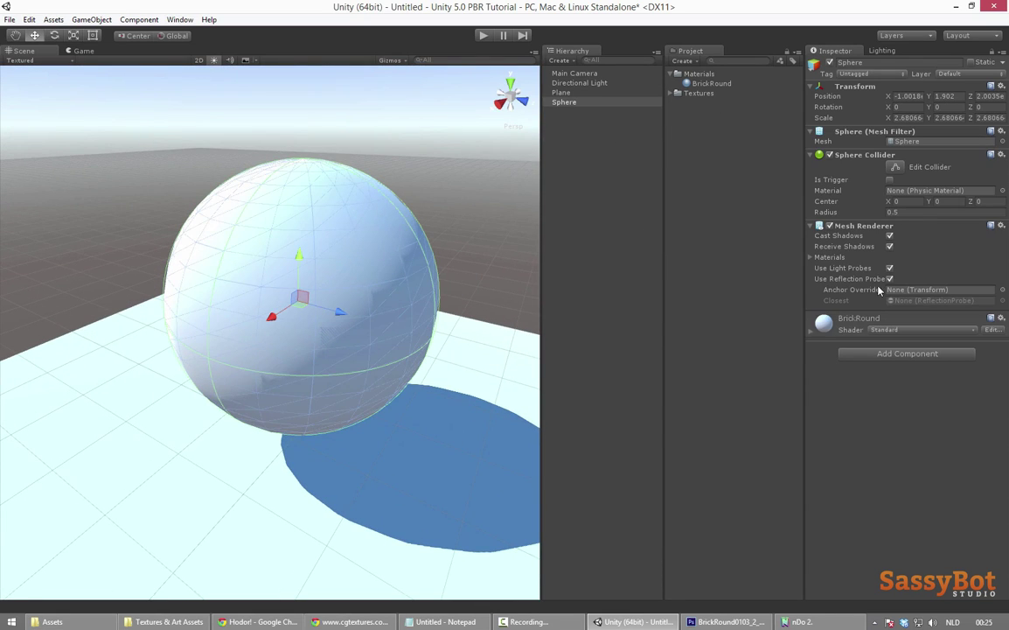
# - Assign Tile-BrickRound_diff as the Diffuse map of the BrickRound material
pyautogui.click(710, 83)
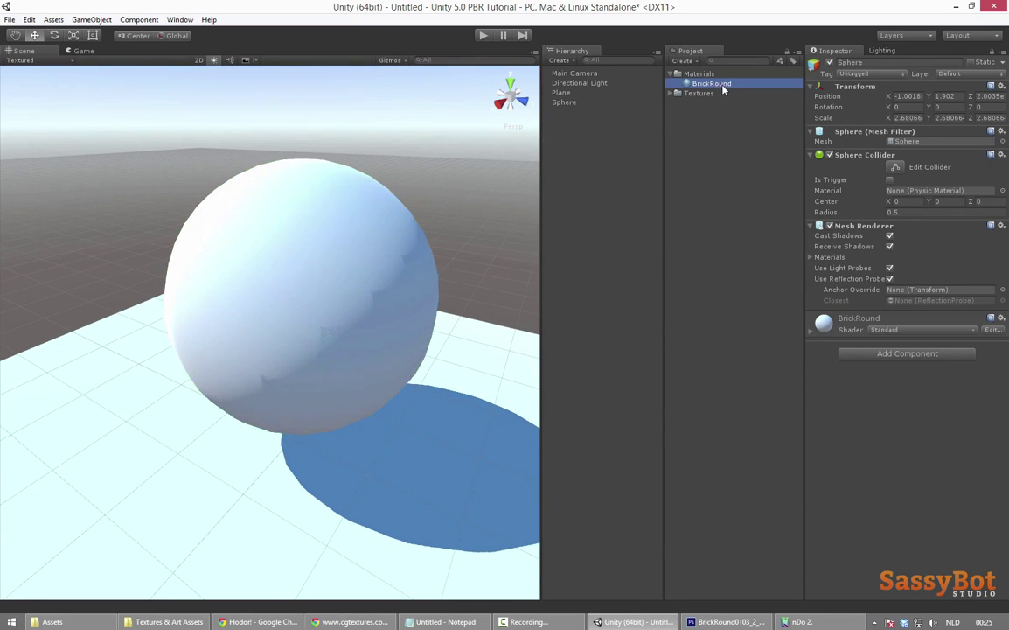
pyautogui.click(672, 93)
pyautogui.moveTo(762, 115); pyautogui.dragTo(822, 123)
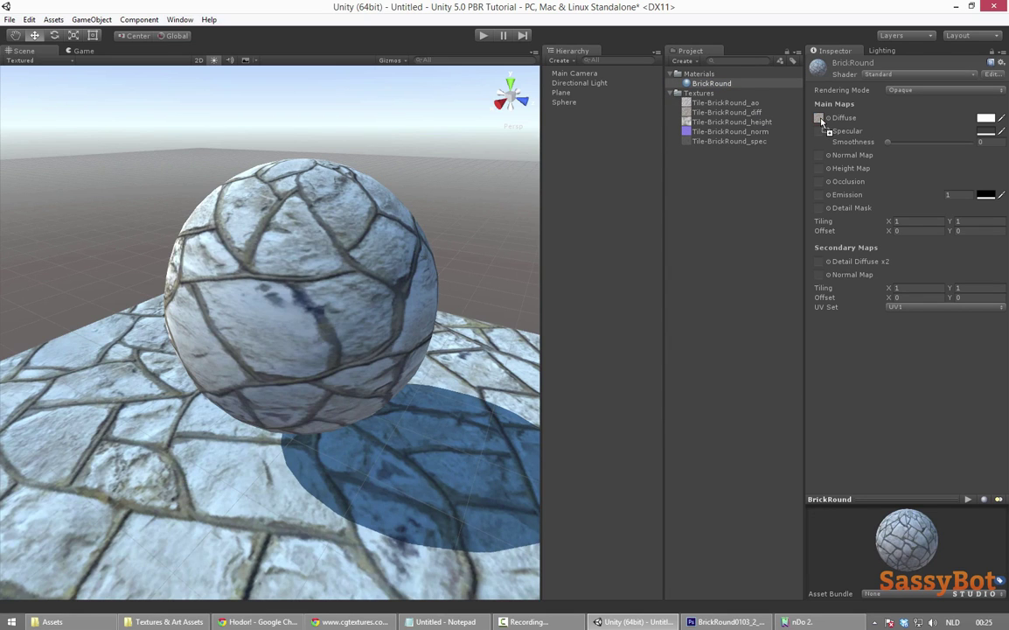
# - Set the main maps' tiling of the BrickRound material to 4 in both X and Y
pyautogui.click(907, 223)
pyautogui.write('4')
pyautogui.press('Tab')
pyautogui.write('4')
pyautogui.press('Tab')
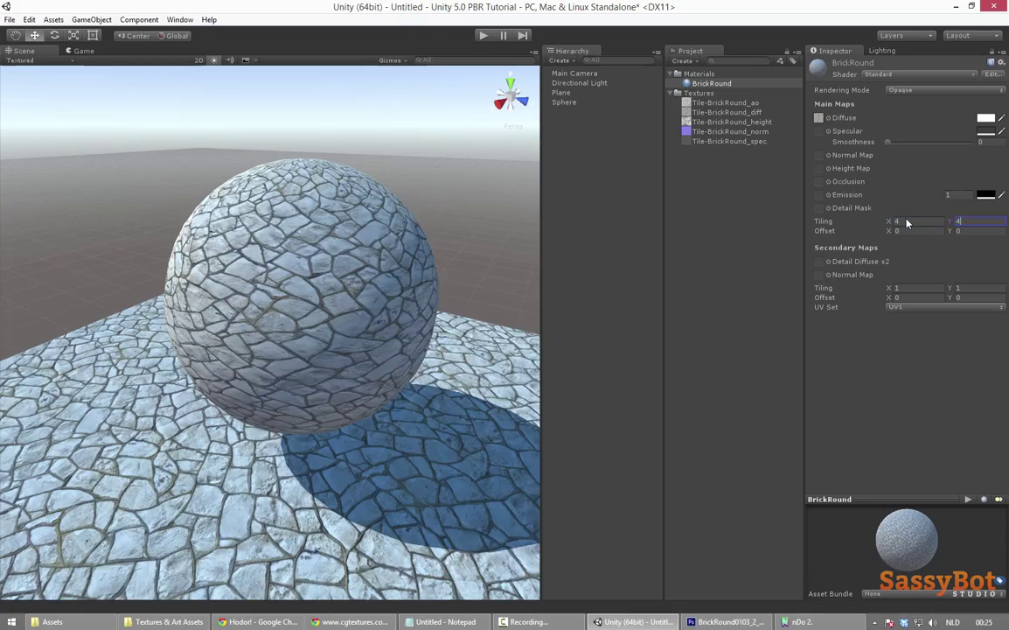
pyautogui.moveTo(381, 338); pyautogui.dragTo(432, 315)
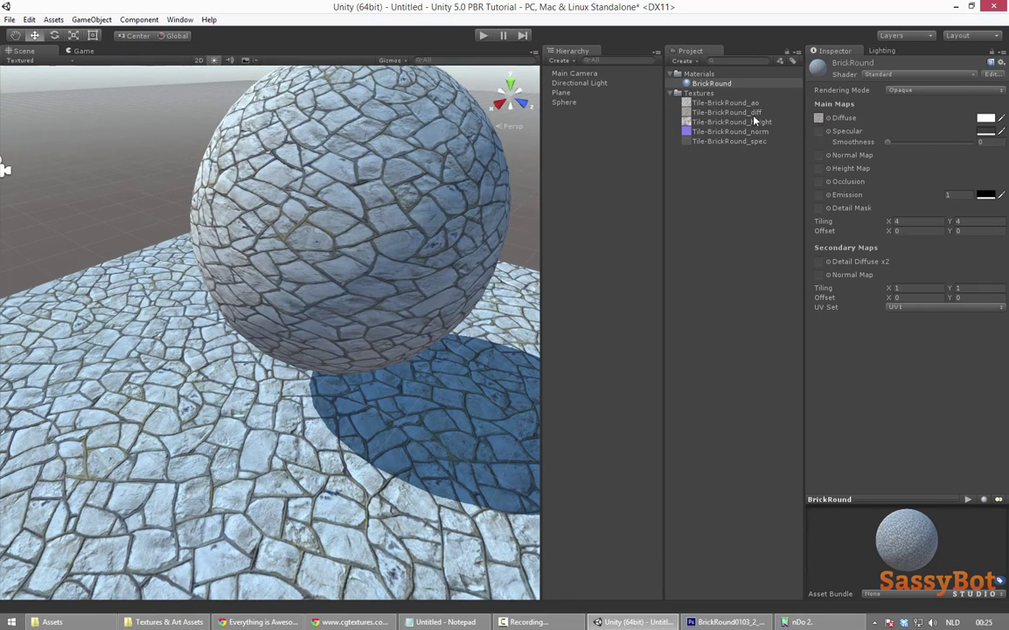
# - Assign Tile-BrickRound_spec as the material's Specular map and Tile-BrickRound_norm as its Normal Map
pyautogui.moveTo(749, 143); pyautogui.dragTo(820, 134)
pyautogui.moveTo(434, 143); pyautogui.dragTo(450, 190)
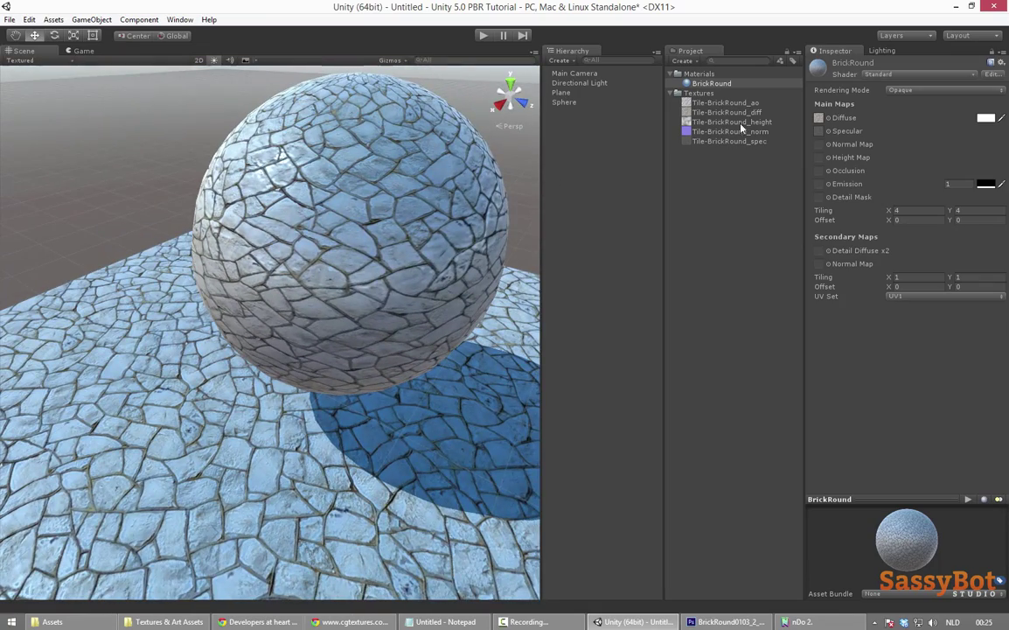
pyautogui.moveTo(742, 131)
pyautogui.mouseDown()
pyautogui.moveTo(822, 156)
pyautogui.moveTo(823, 147)
pyautogui.mouseUp()
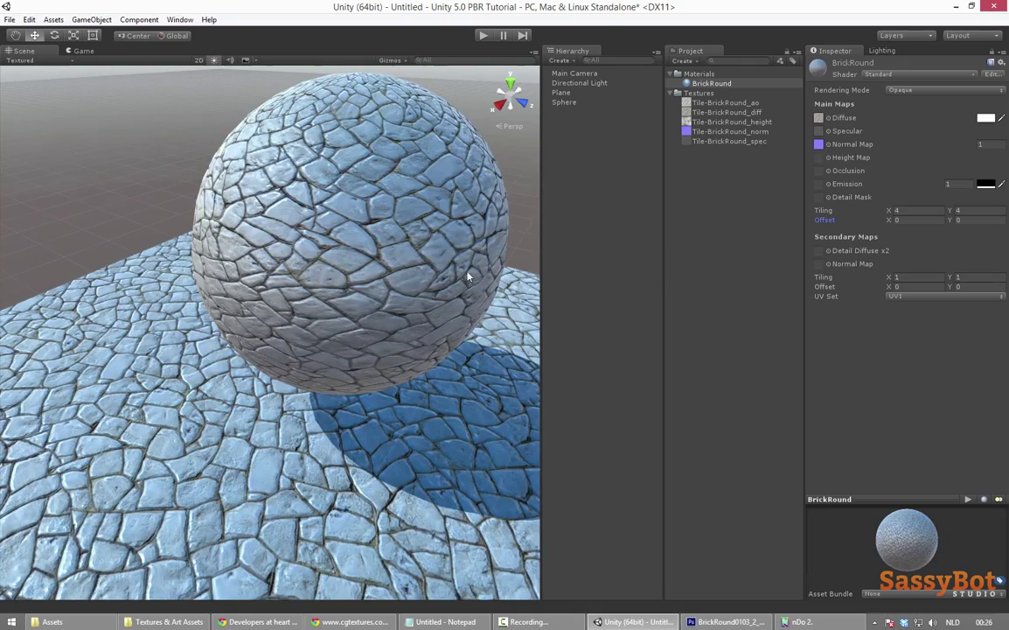
pyautogui.moveTo(468, 244)
pyautogui.mouseDown()
pyautogui.moveTo(482, 230)
pyautogui.moveTo(448, 208)
pyautogui.moveTo(508, 239)
pyautogui.mouseUp()
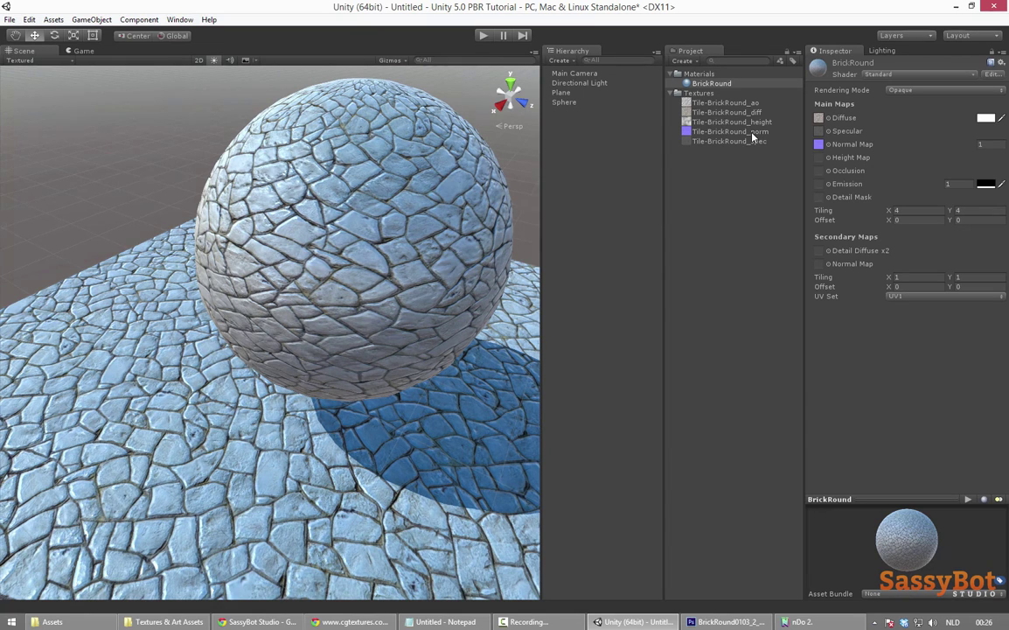
# - Assign Tile-BrickRound_height as the material's Height Map and Tile-BrickRound_ao as its Occlusion map
pyautogui.moveTo(747, 123)
pyautogui.mouseDown()
pyautogui.moveTo(833, 149)
pyautogui.moveTo(830, 158)
pyautogui.mouseUp()
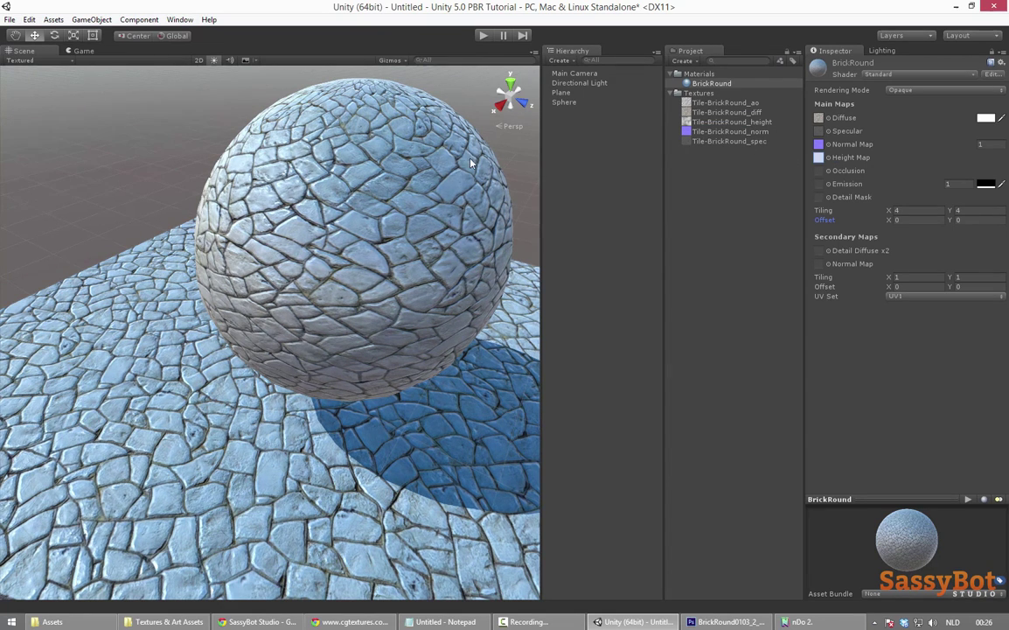
pyautogui.click(756, 123)
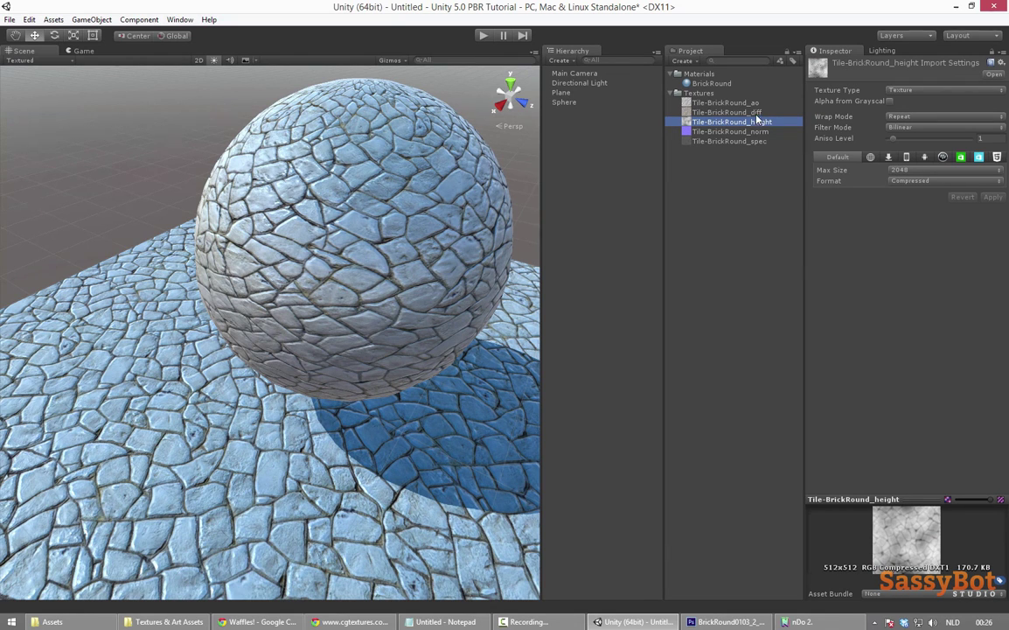
pyautogui.click(714, 85)
pyautogui.moveTo(736, 103); pyautogui.dragTo(818, 172)
# - Set the BrickRound material's Height Map strength to about 0.037 while checking the stone relief on the sphere up close
pyautogui.moveTo(324, 203); pyautogui.dragTo(411, 214)
pyautogui.scroll(6, 464, 196)
pyautogui.moveTo(374, 172); pyautogui.dragTo(385, 175)
pyautogui.moveTo(904, 158); pyautogui.dragTo(930, 165)
pyautogui.scroll(3, 390, 214)
pyautogui.moveTo(384, 206); pyautogui.dragTo(500, 178)
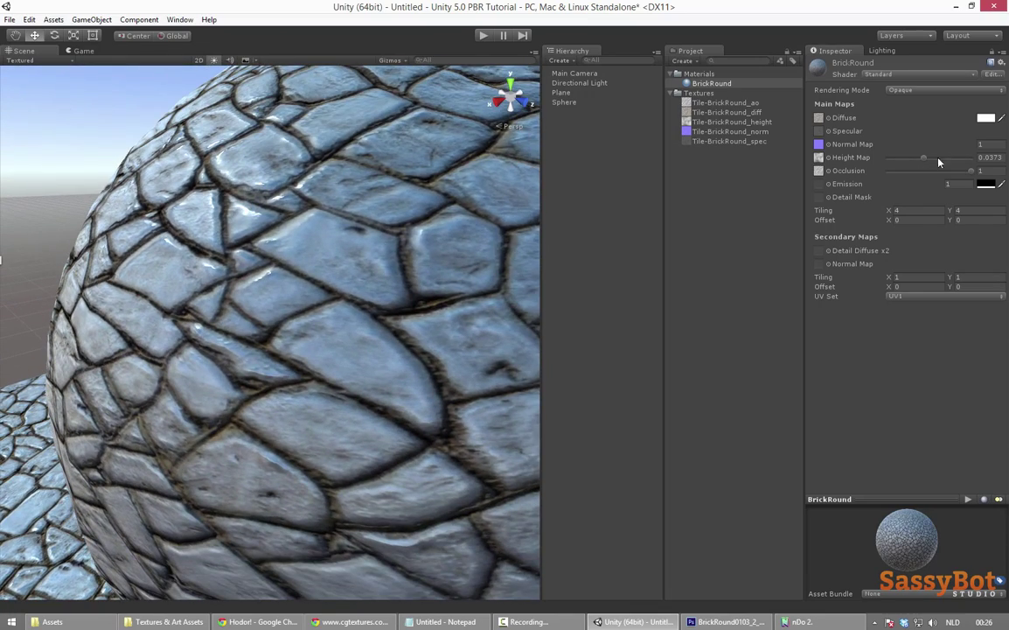